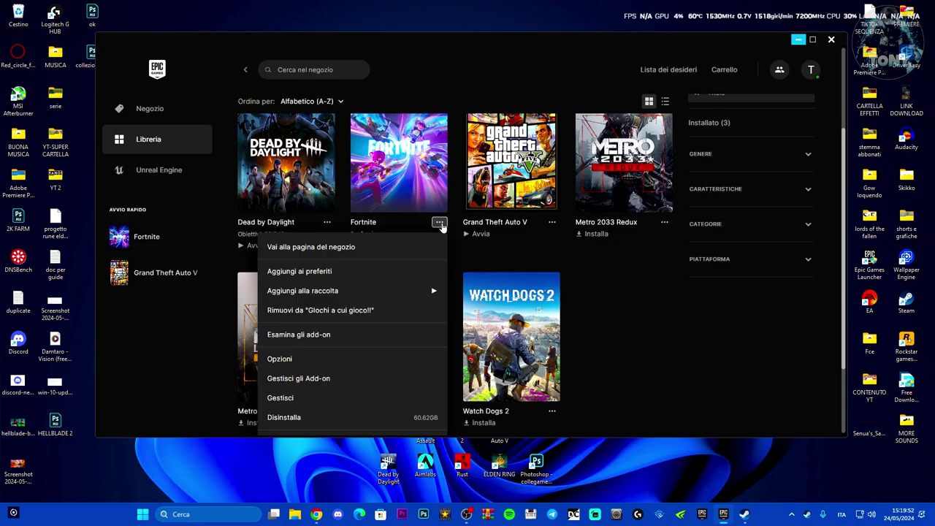
# Apply Fortnite's installation options with high-resolution textures and DirectX 12 shaders excluded and no additional languages selected
pyautogui.click(303, 358)
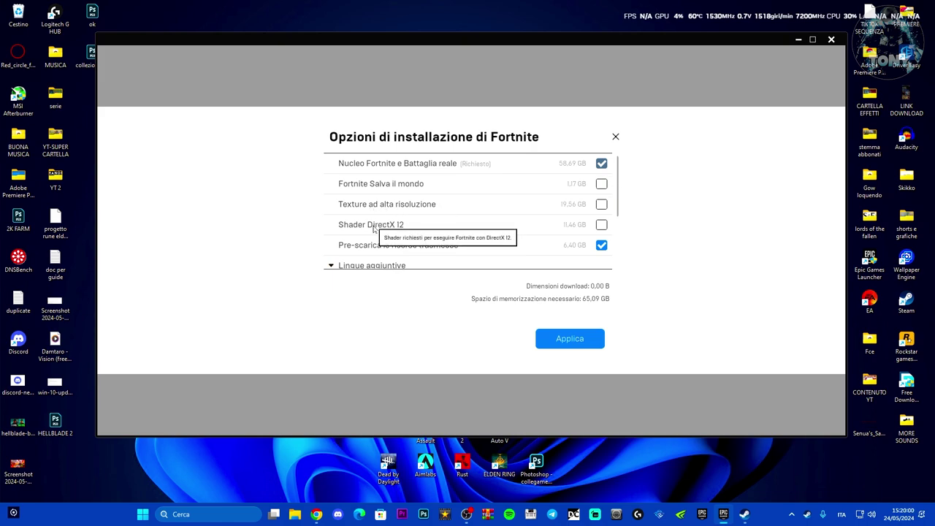
pyautogui.click(601, 205)
pyautogui.click(602, 207)
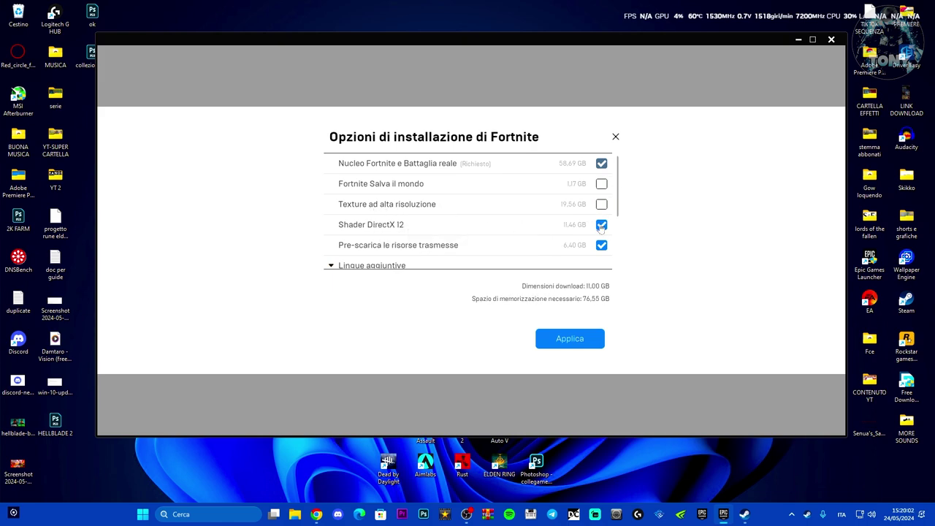
pyautogui.scroll(-1, 559, 232)
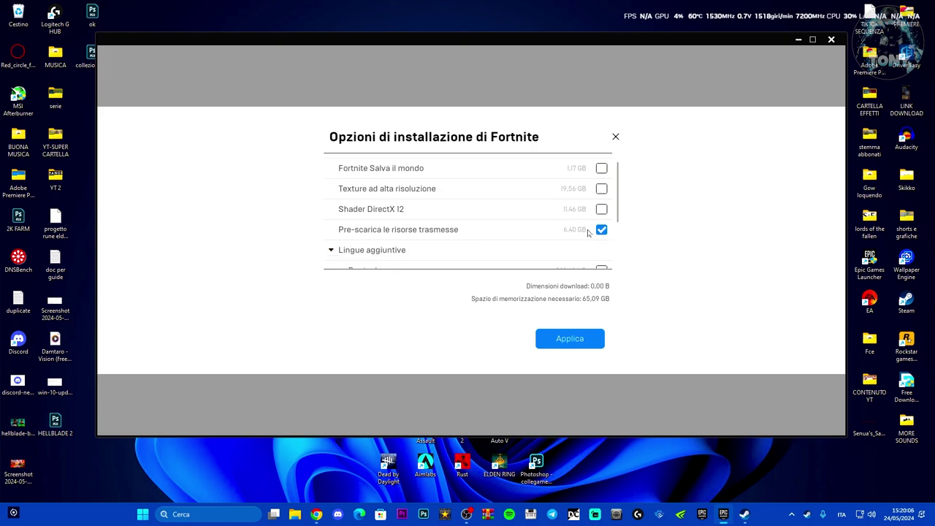
pyautogui.scroll(-5, 588, 232)
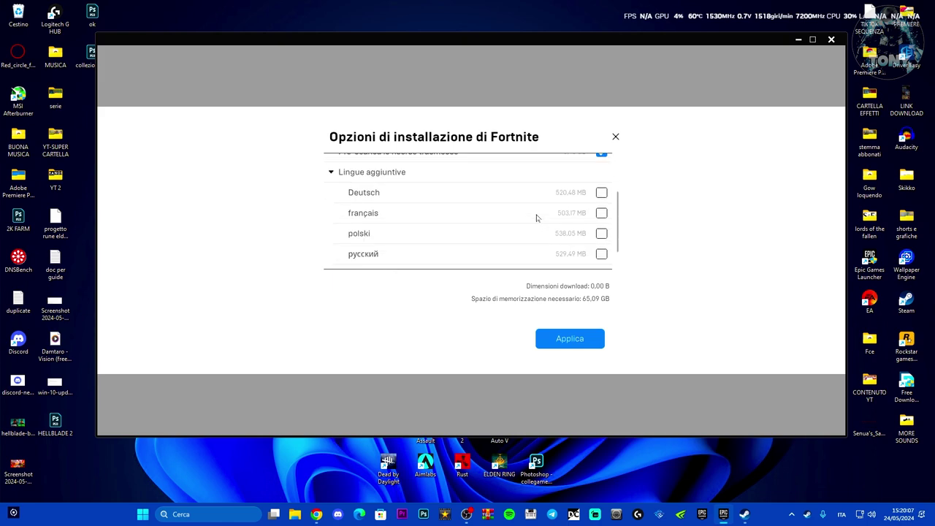
pyautogui.click(569, 339)
# Open Fortnite's installation folder from its management settings and go to FortniteGame\Binaries\Win64
pyautogui.click(439, 222)
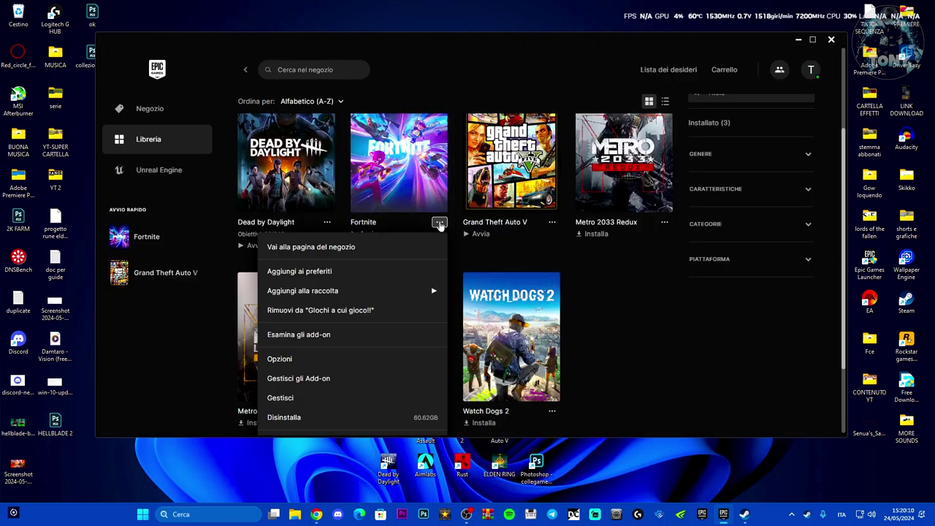
pyautogui.click(280, 397)
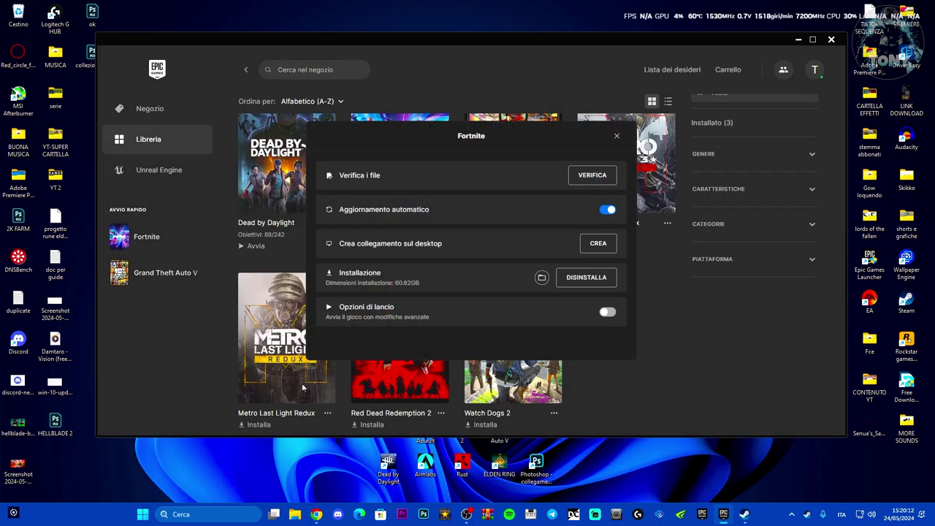
pyautogui.click(542, 279)
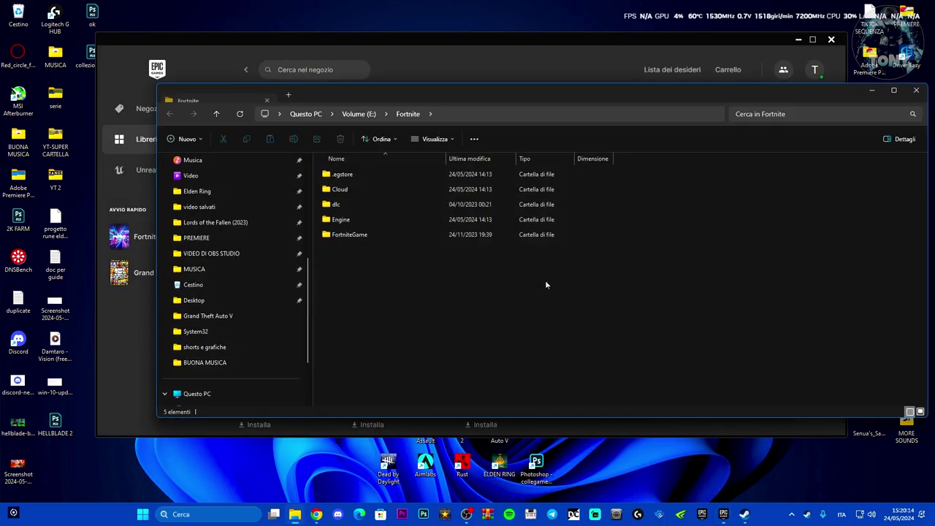
pyautogui.doubleClick(384, 236)
pyautogui.doubleClick(367, 177)
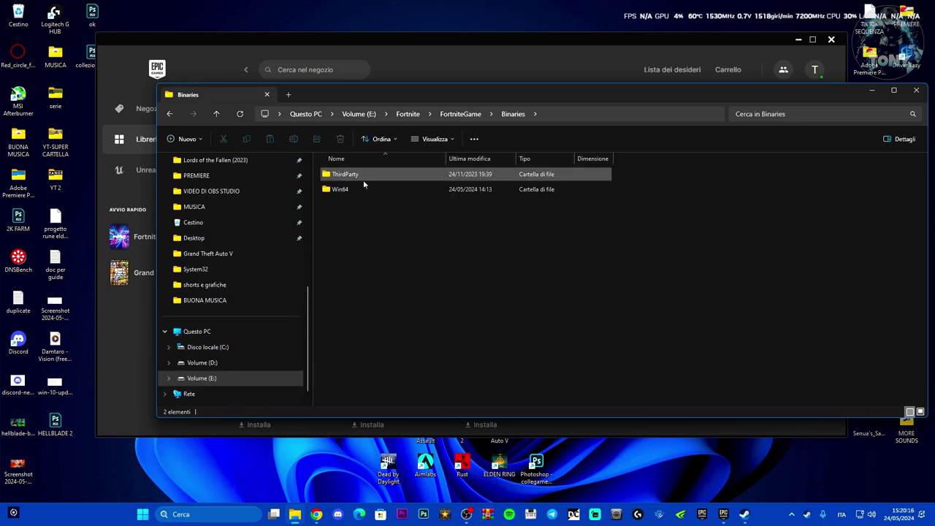
pyautogui.doubleClick(364, 187)
# Disable fullscreen optimizations in the compatibility properties of FortniteClient-Win64-Shipping
pyautogui.scroll(-10, 409, 233)
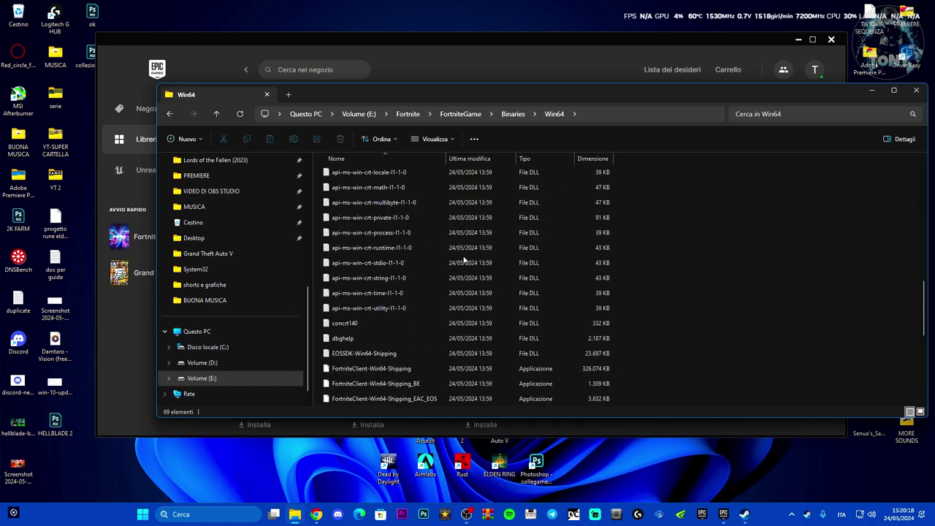
pyautogui.scroll(-3, 463, 260)
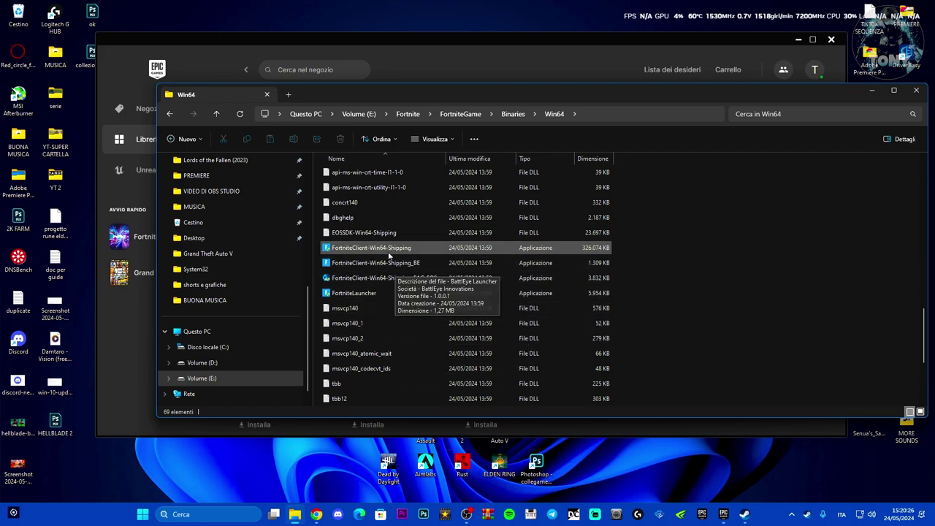
pyautogui.click(390, 252)
pyautogui.rightClick(390, 252)
pyautogui.click(431, 449)
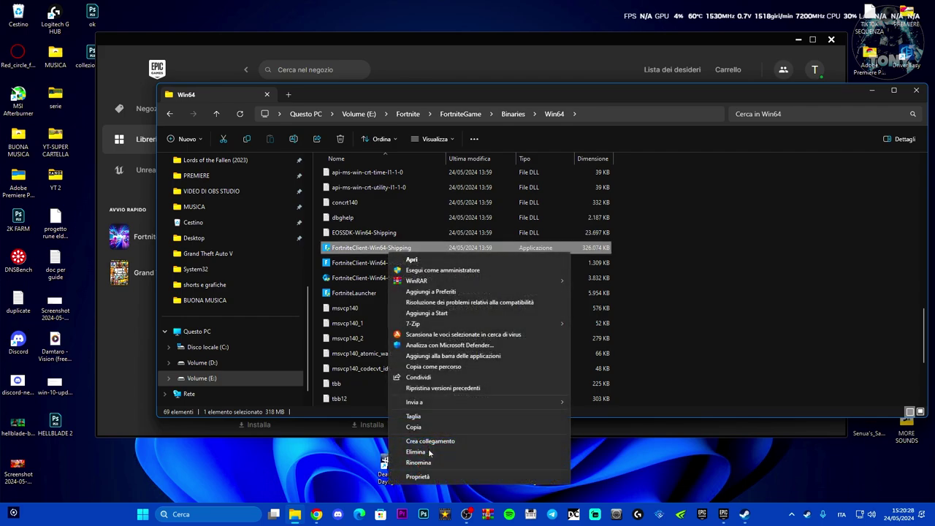
pyautogui.click(420, 479)
pyautogui.click(486, 254)
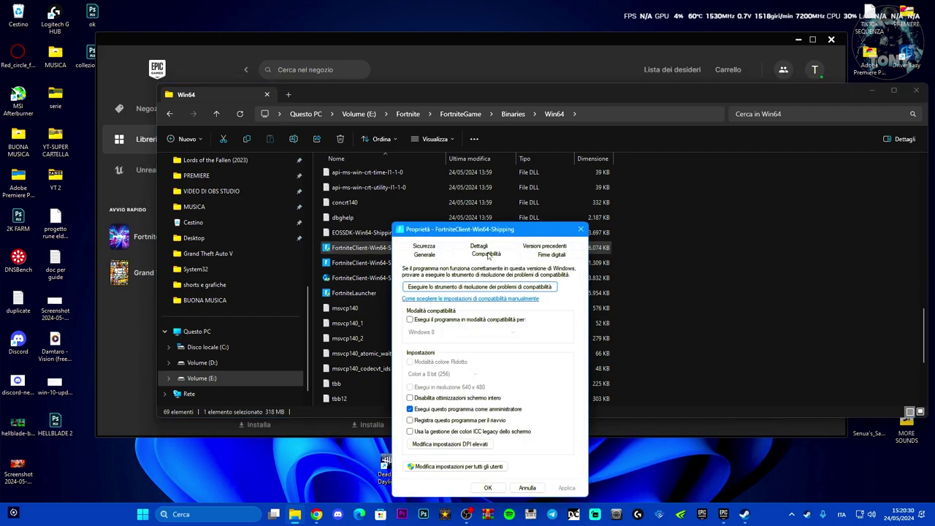
pyautogui.moveTo(494, 232); pyautogui.dragTo(664, 167)
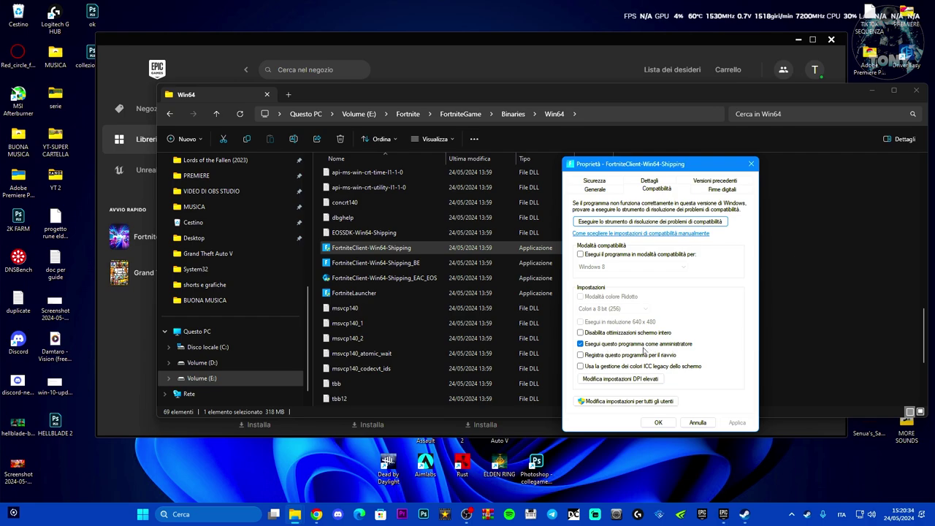
pyautogui.click(581, 333)
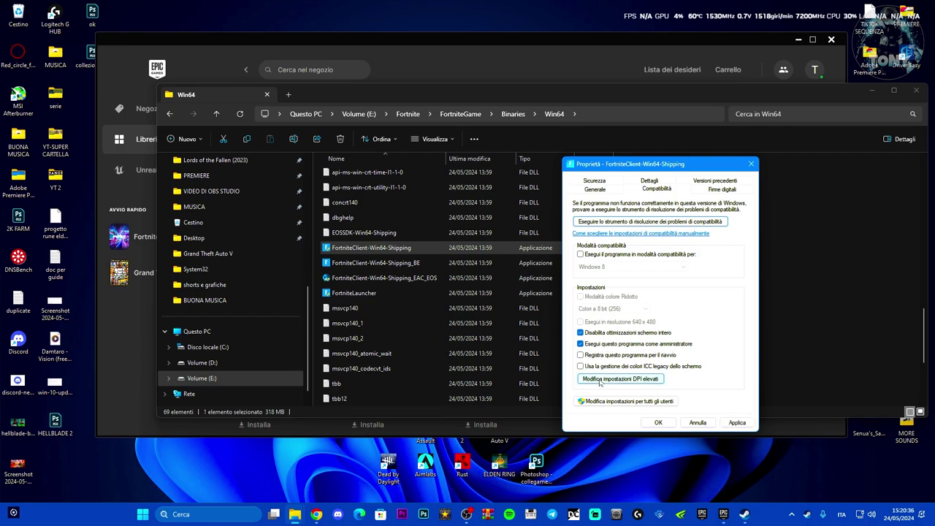
# Enable the program DPI fix for FortniteClient-Win64-Shipping with the high-DPI scaling override on Sistema (avanzato), and apply the properties
pyautogui.click(599, 379)
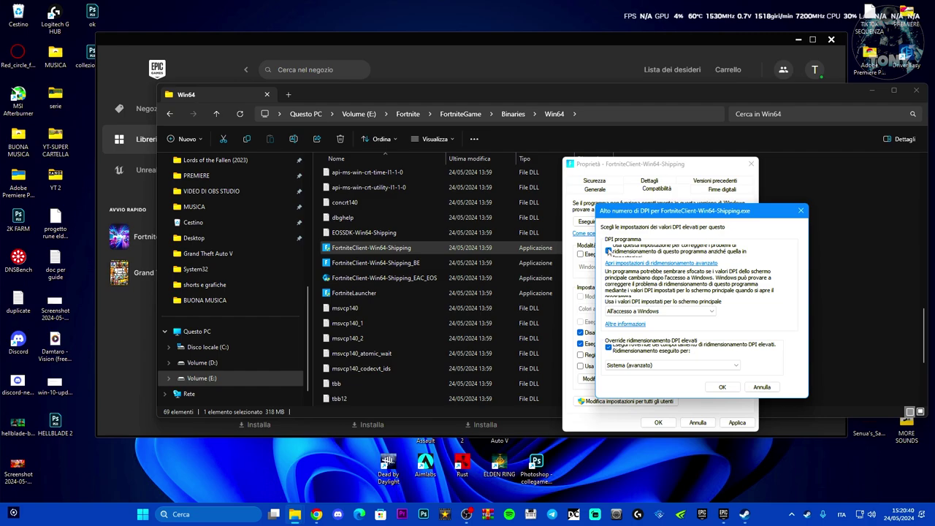
pyautogui.click(609, 252)
pyautogui.click(618, 365)
pyautogui.click(622, 391)
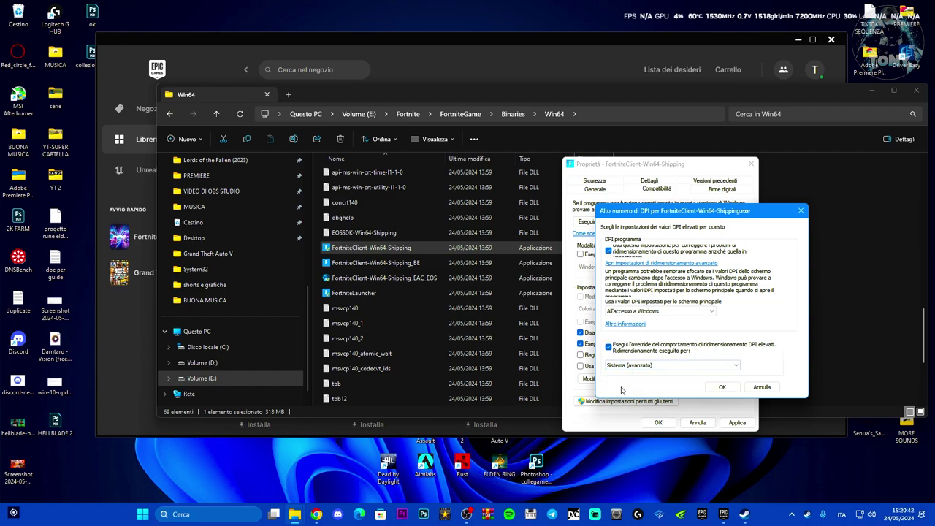
pyautogui.click(721, 388)
pyautogui.click(737, 422)
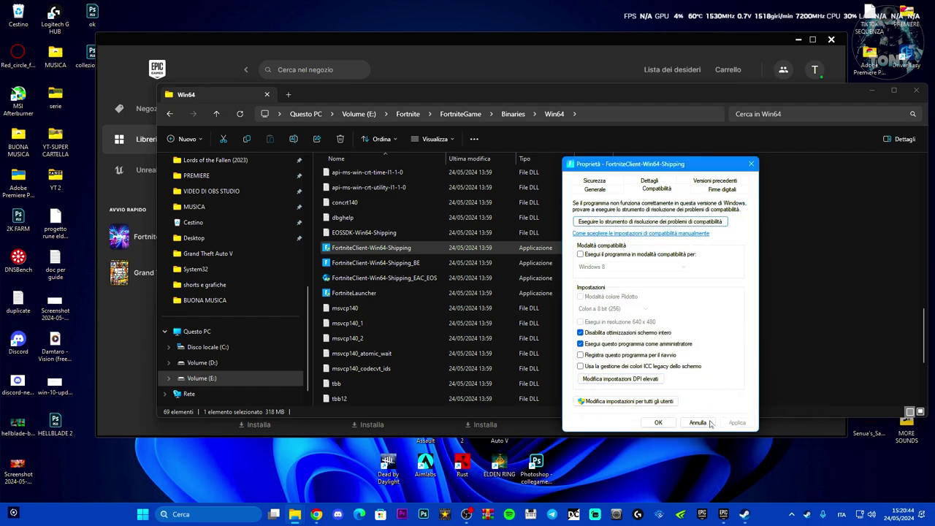
pyautogui.click(698, 423)
# Set FortniteClient-Win64-Shipping_BE to run as administrator with fullscreen optimizations disabled, and apply the compatibility changes
pyautogui.rightClick(378, 265)
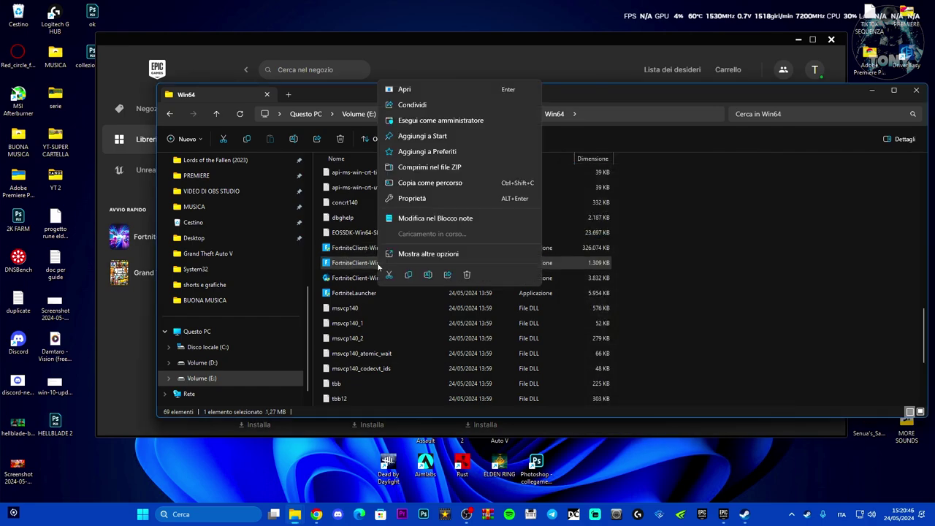
pyautogui.click(395, 254)
pyautogui.click(414, 488)
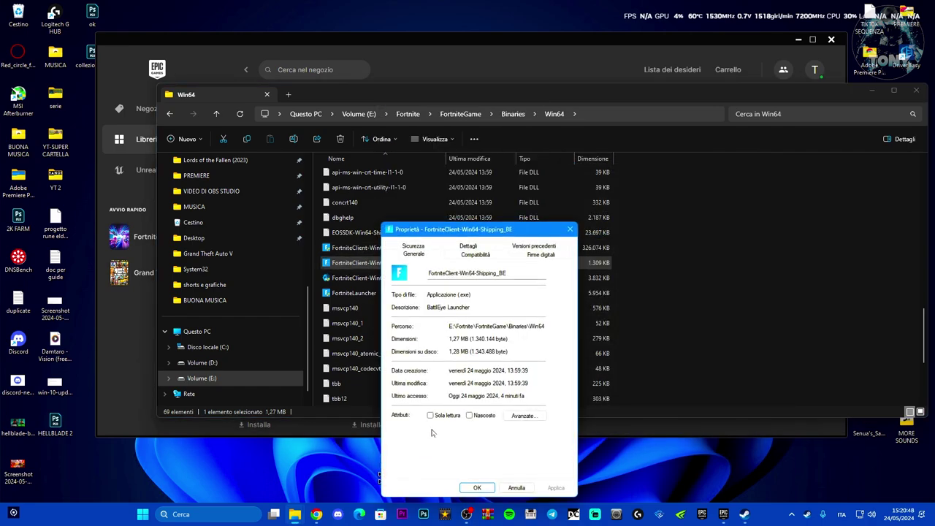
pyautogui.click(475, 254)
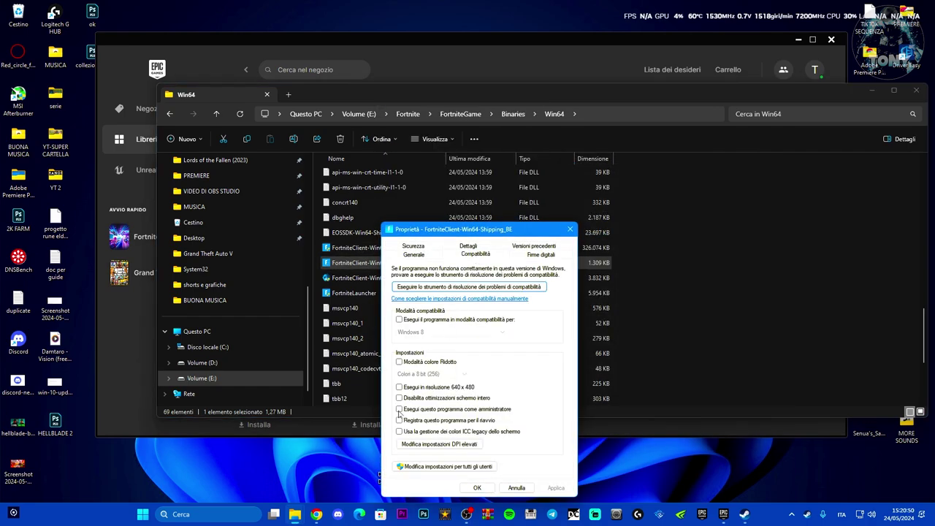
pyautogui.click(398, 410)
pyautogui.click(399, 398)
pyautogui.moveTo(479, 234); pyautogui.dragTo(560, 189)
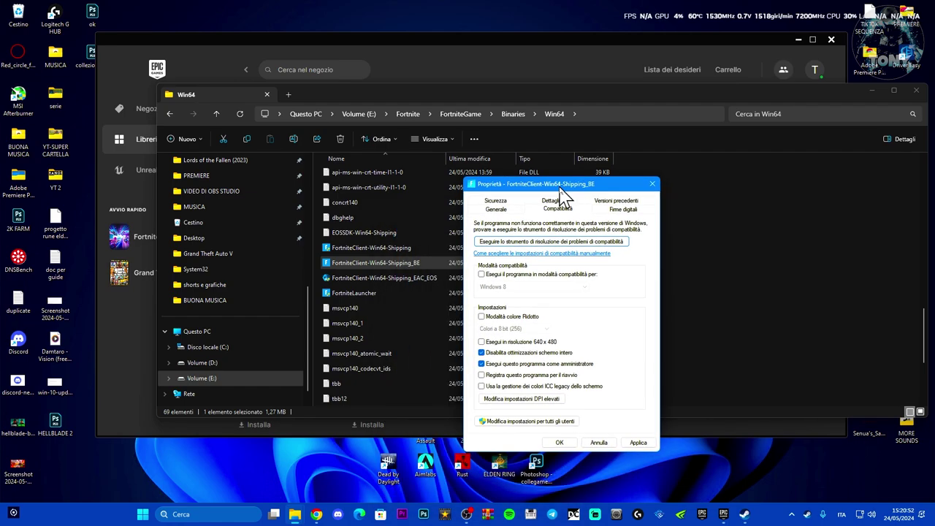
pyautogui.click(633, 442)
# Enable the program DPI fix and the high-DPI scaling override for FortniteClient-Win64-Shipping_BE, with scaling performed by Sistema (avanzato)
pyautogui.click(508, 399)
pyautogui.click(510, 271)
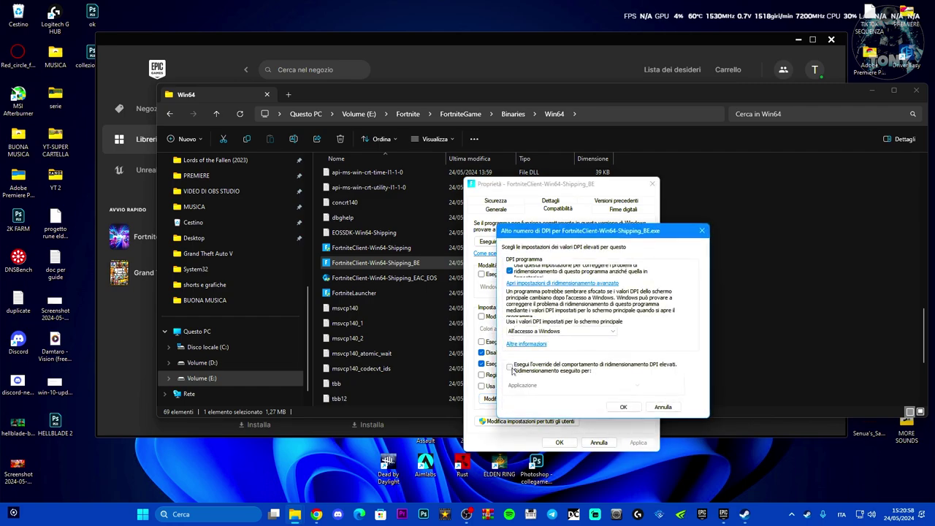
pyautogui.click(510, 366)
pyautogui.click(526, 385)
pyautogui.click(528, 406)
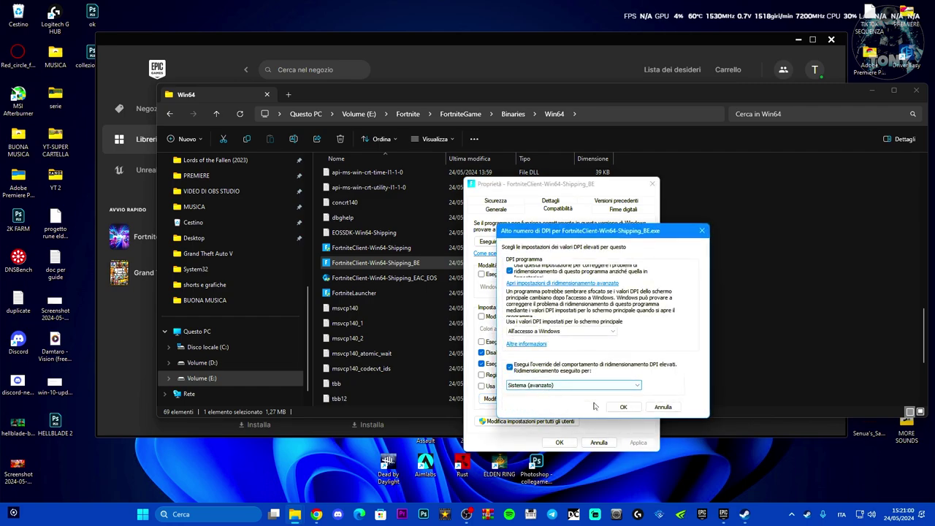
pyautogui.click(620, 407)
pyautogui.click(559, 442)
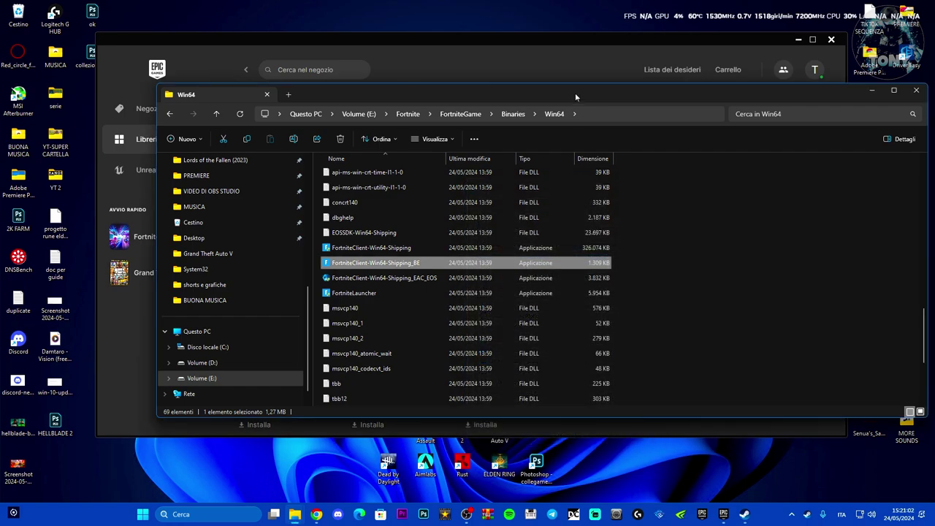
# Clear the desktop by closing the Win64 folder and Fortnite's management dialog and minimizing the launcher
pyautogui.moveTo(588, 90); pyautogui.dragTo(460, 83)
pyautogui.click(791, 84)
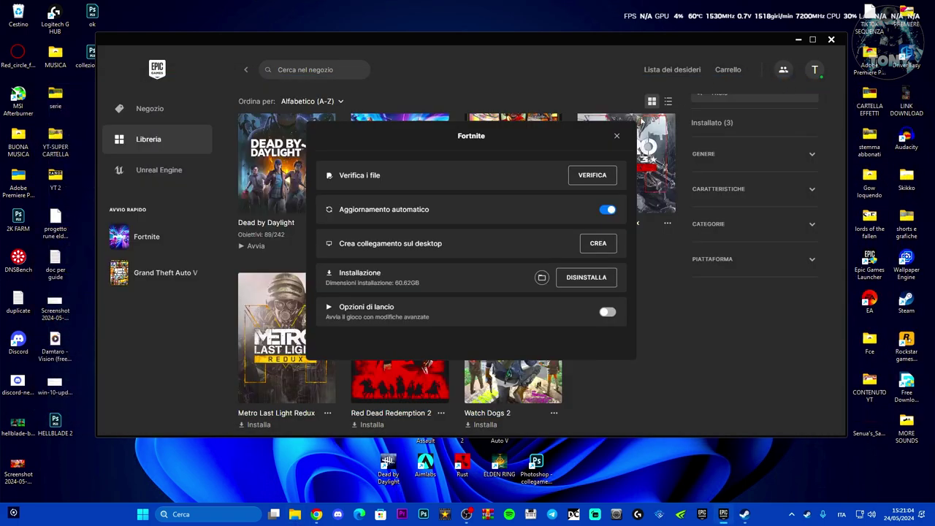
pyautogui.click(617, 135)
pyautogui.click(799, 39)
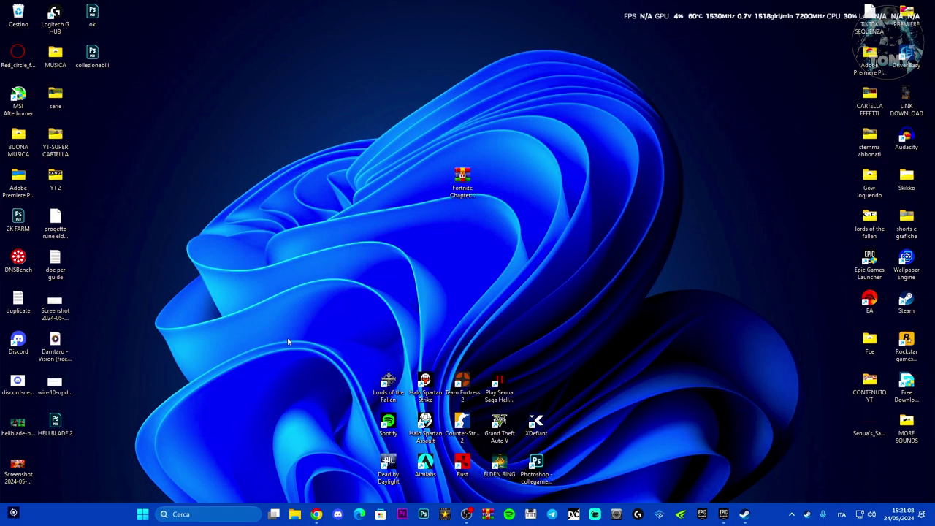
# Find the Windows Run dialog (Esegui) and use it to open the %appdata% folder
pyautogui.click(204, 513)
pyautogui.write('ese')
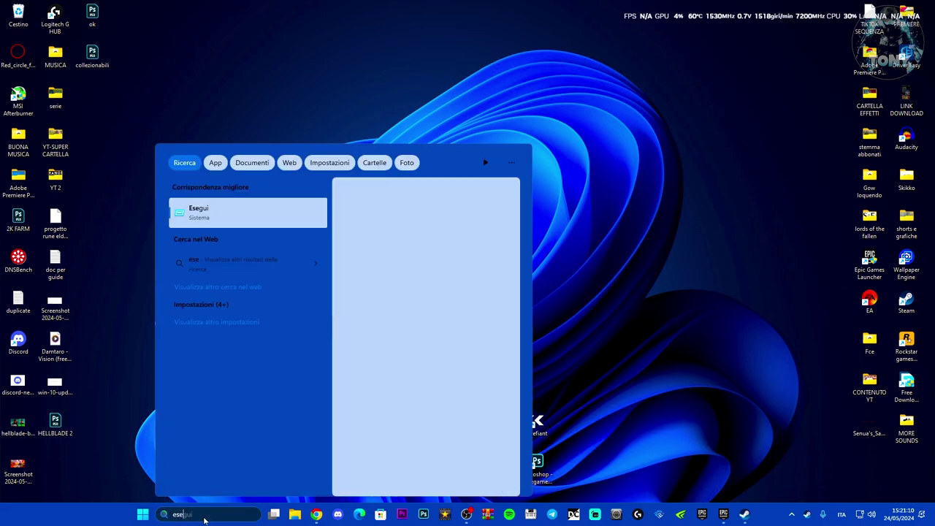
pyautogui.click(227, 212)
pyautogui.moveTo(130, 394); pyautogui.dragTo(445, 289)
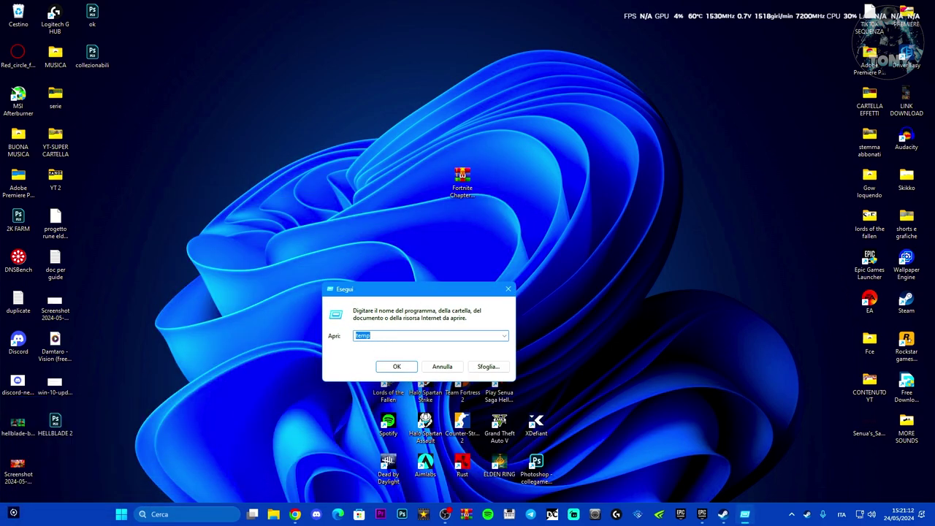
pyautogui.click(329, 330)
pyautogui.write('%')
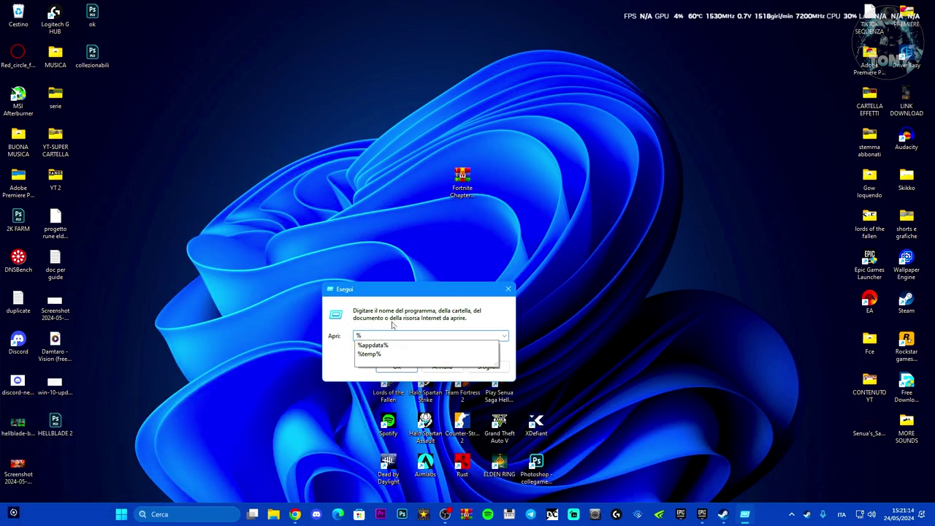
pyautogui.click(389, 345)
pyautogui.click(392, 367)
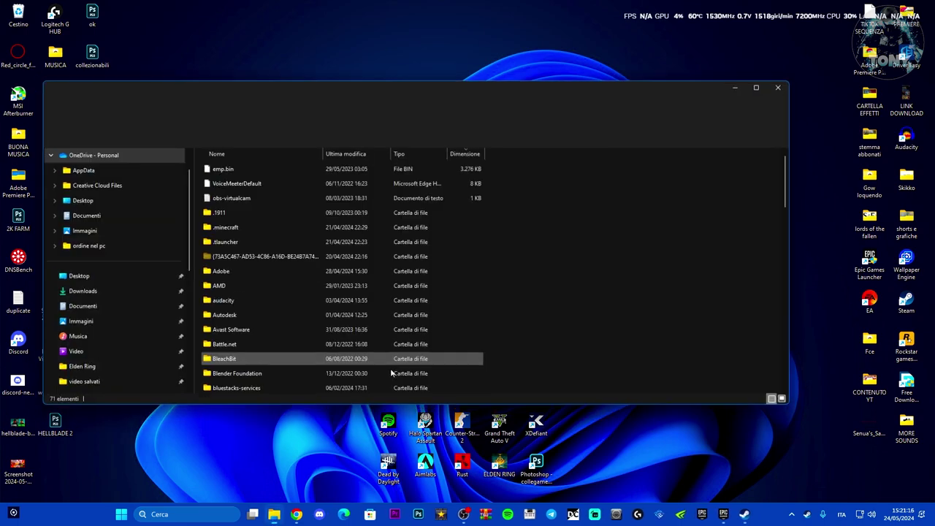
# Delete the FortniteGame folder from AppData\Local
pyautogui.click(246, 108)
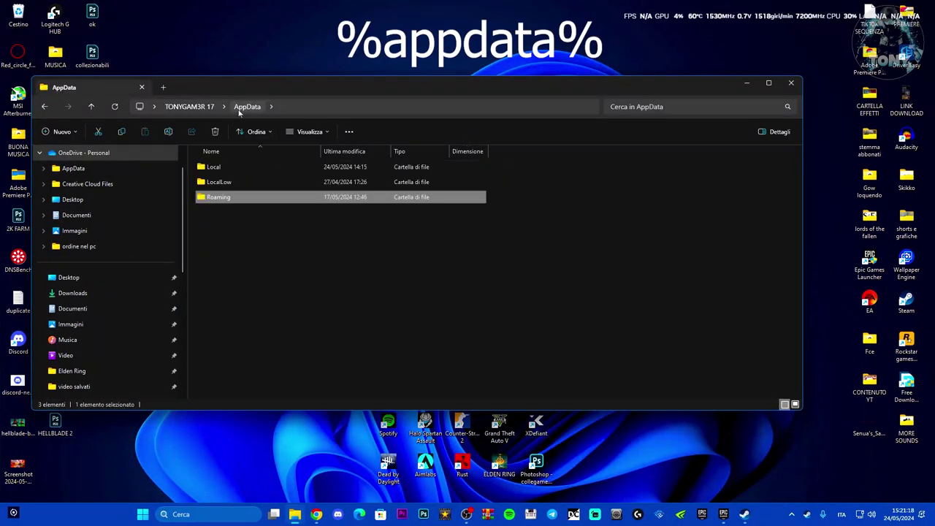
pyautogui.doubleClick(252, 167)
pyautogui.scroll(-15, 287, 257)
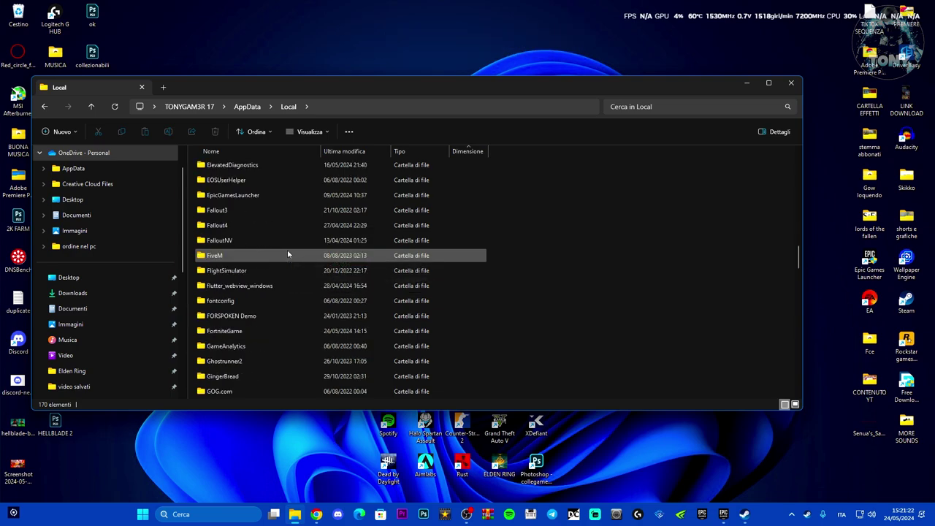
pyautogui.click(246, 332)
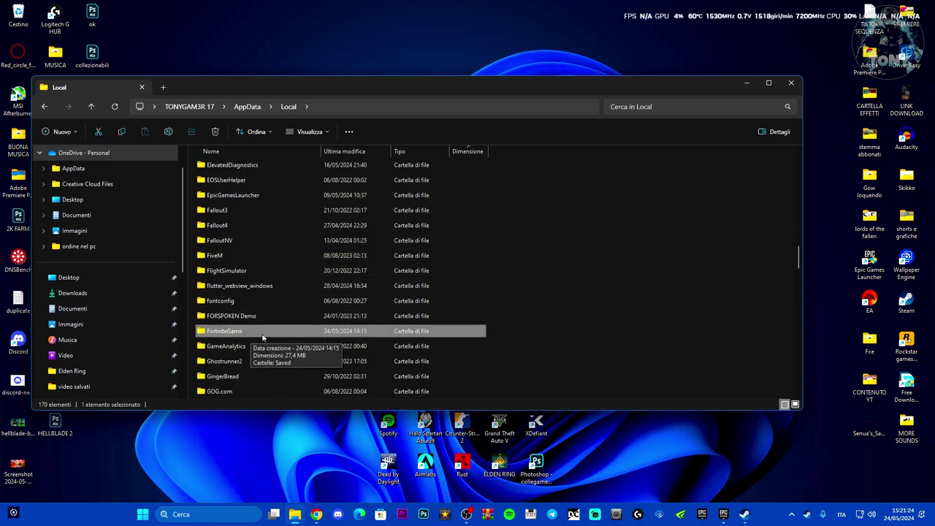
pyautogui.press('Delete')
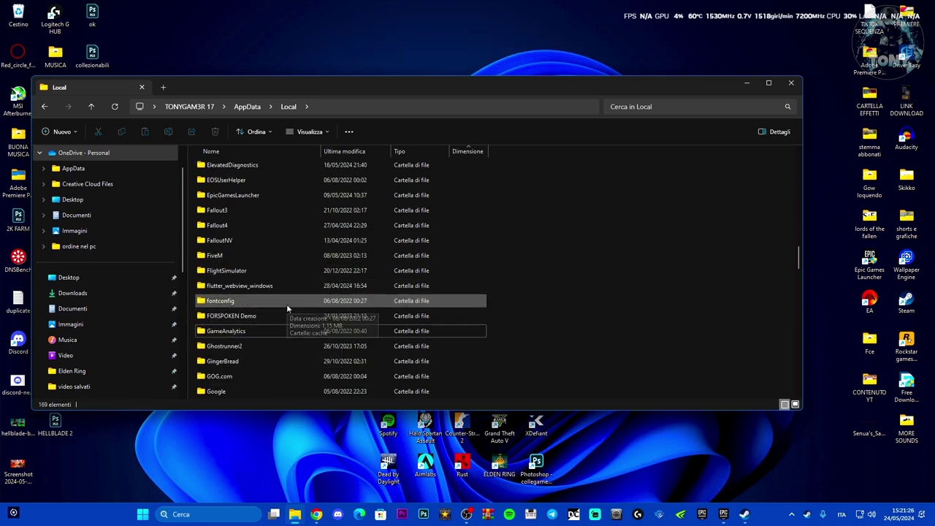
pyautogui.scroll(3, 287, 304)
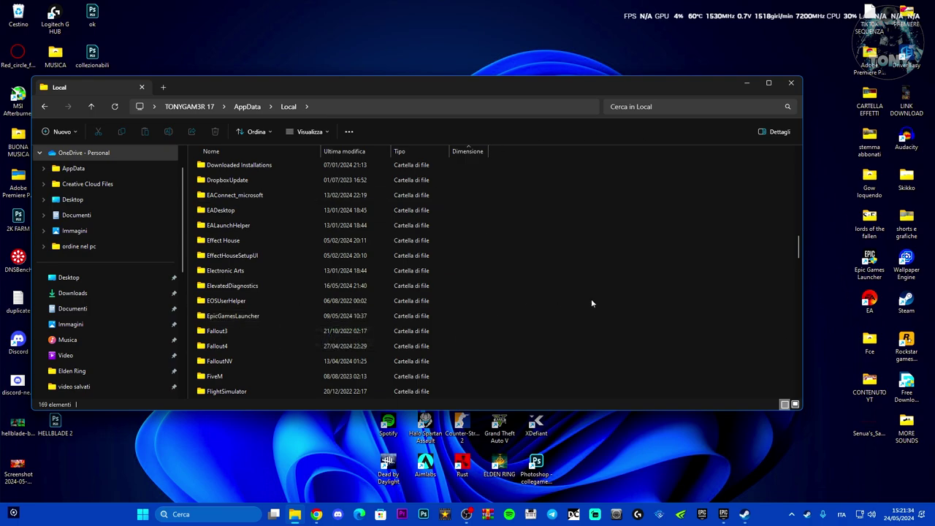
# Quit the Epic Games Launcher running in the background and delete the EpicGamesLauncher folder from AppData\Local
pyautogui.click(792, 514)
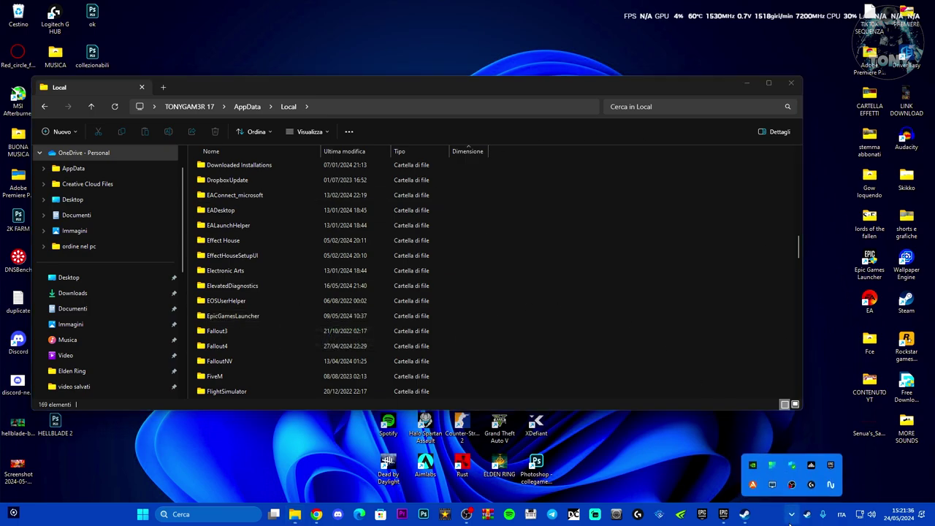
pyautogui.click(277, 322)
pyautogui.press('Delete')
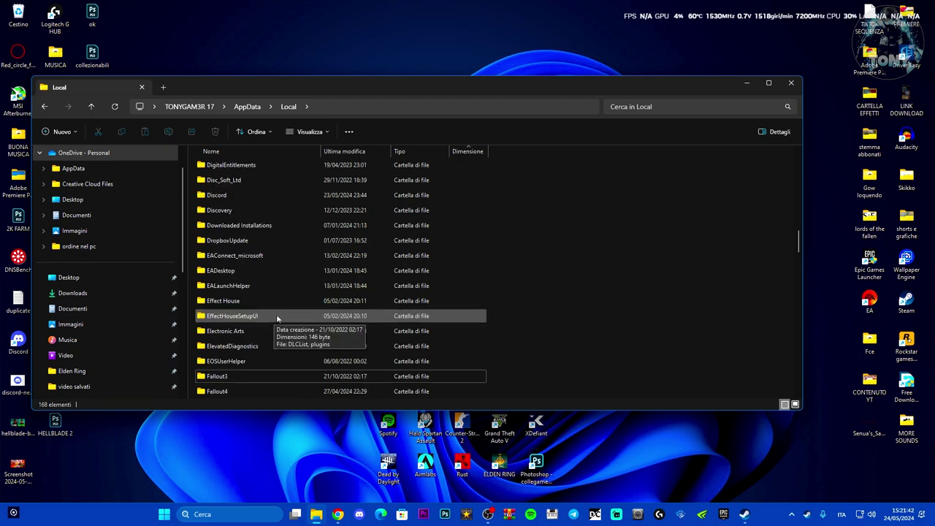
# Look through the Local and LocalLow folders in AppData for remaining Fortnite or Epic Games folders
pyautogui.scroll(1, 277, 315)
pyautogui.scroll(4, 278, 316)
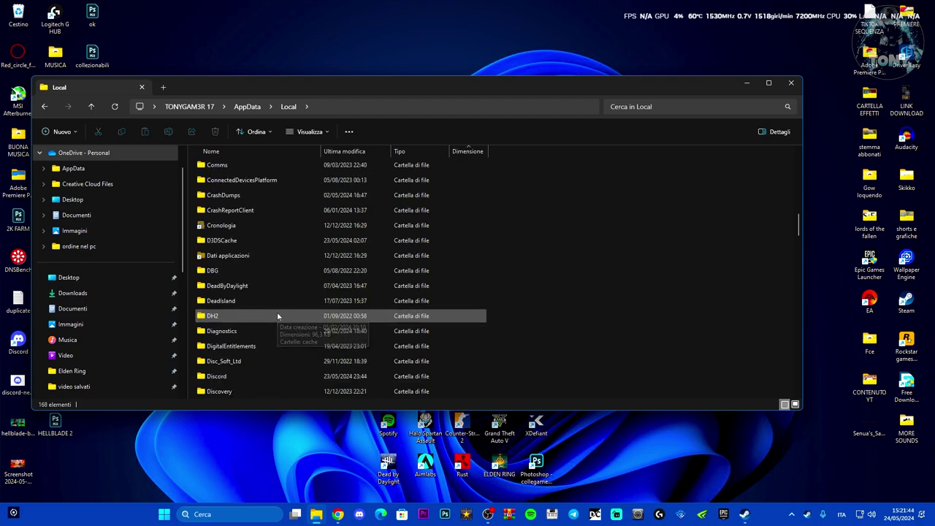
pyautogui.scroll(-4, 277, 315)
pyautogui.scroll(-4, 277, 316)
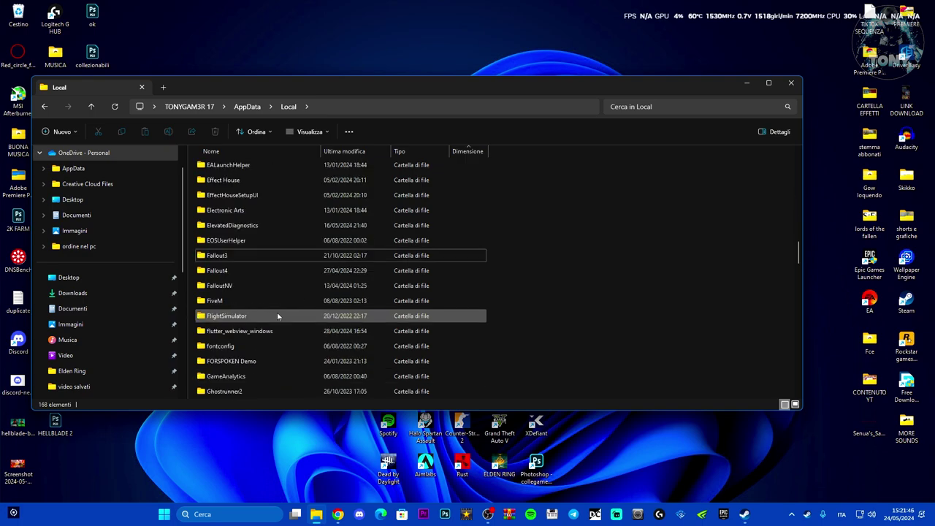
pyautogui.scroll(-2, 278, 316)
pyautogui.scroll(2, 277, 316)
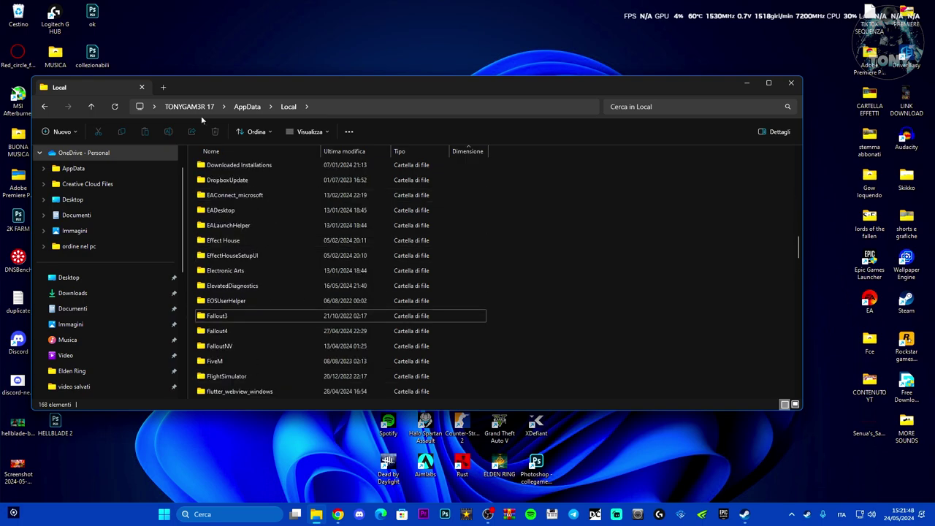
pyautogui.click(247, 106)
pyautogui.doubleClick(226, 185)
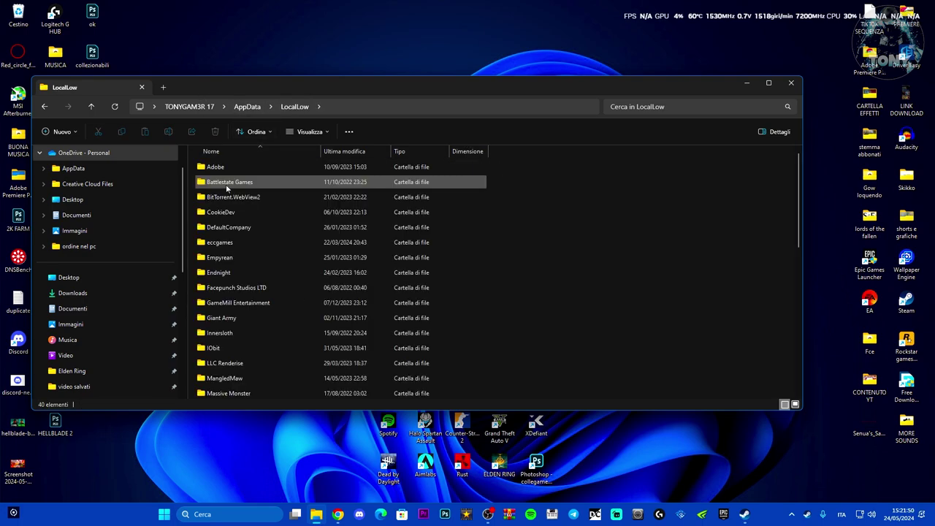
pyautogui.scroll(-5, 298, 298)
pyautogui.scroll(-2, 299, 297)
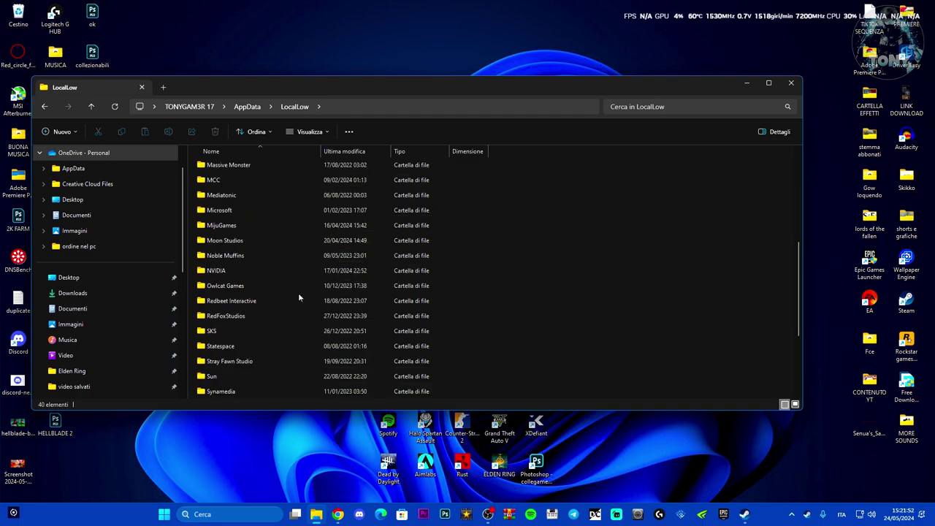
pyautogui.scroll(5, 299, 297)
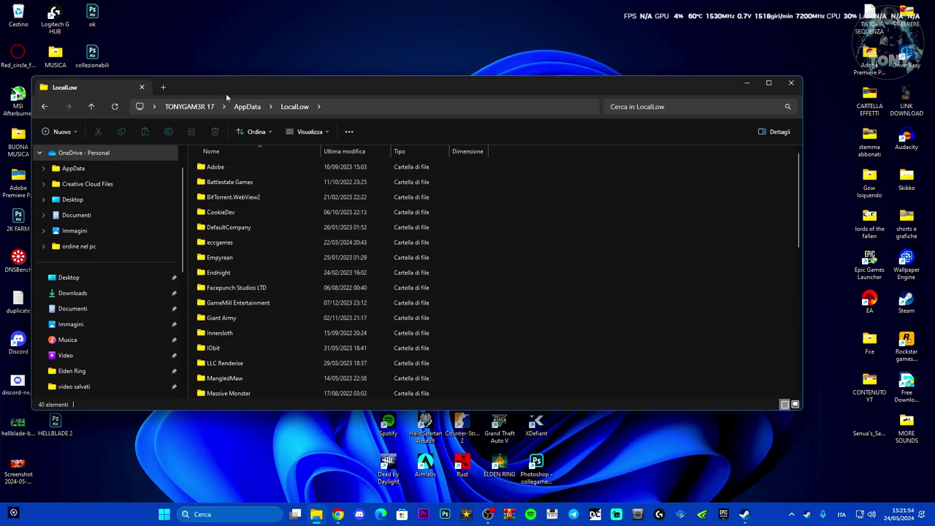
# Look through AppData's Roaming folder and recheck Local for remaining Fortnite or Epic Games folders, closing the folder window when finished
pyautogui.click(247, 107)
pyautogui.doubleClick(237, 197)
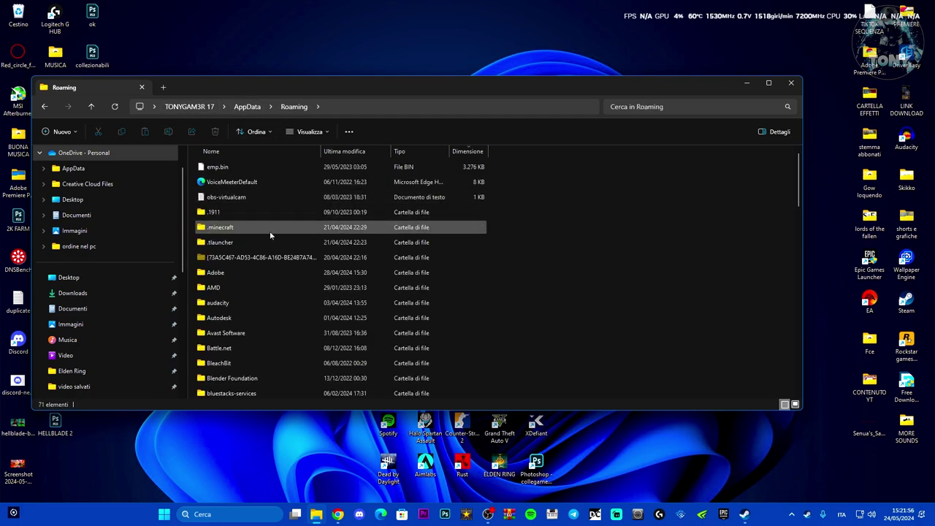
pyautogui.scroll(-5, 292, 258)
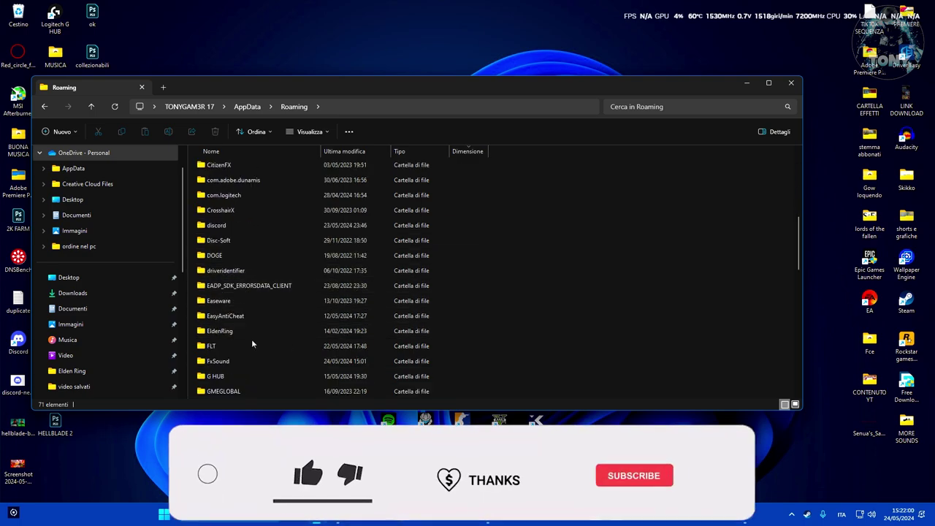
pyautogui.scroll(-4, 251, 336)
pyautogui.scroll(4, 250, 330)
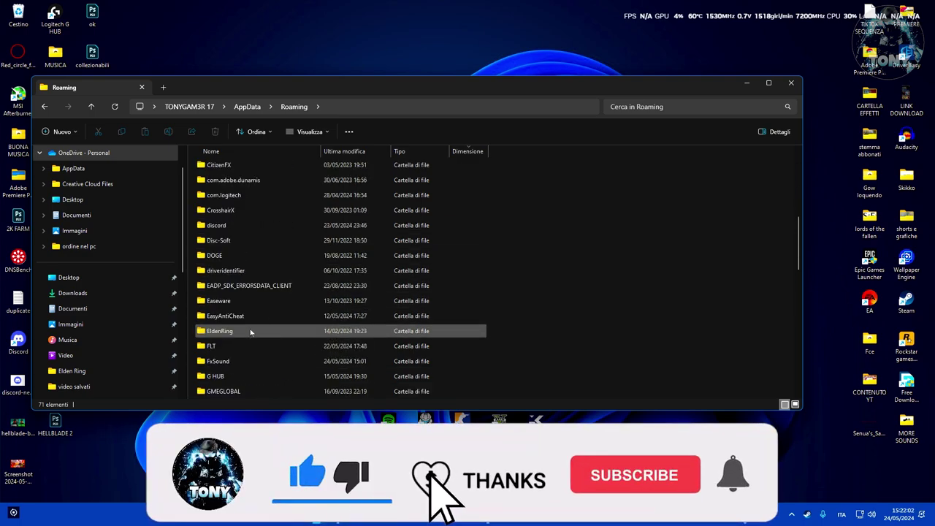
pyautogui.click(247, 106)
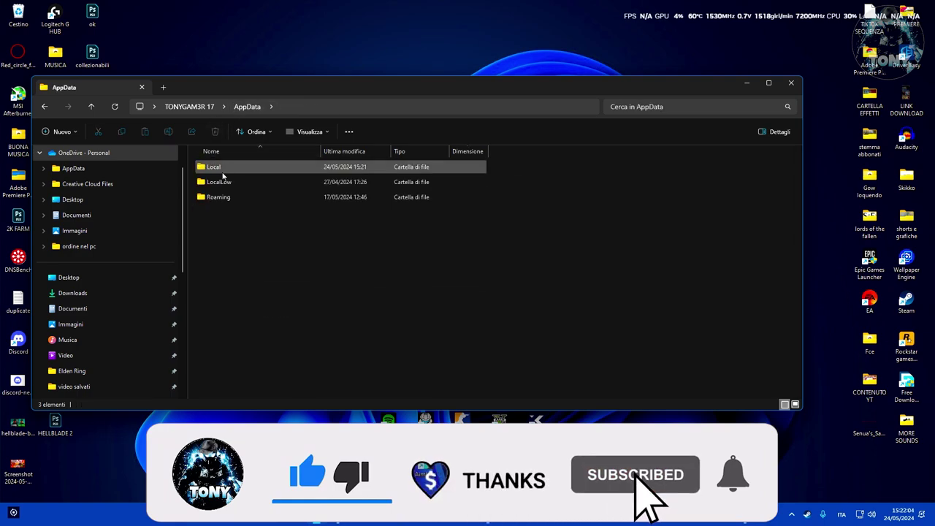
pyautogui.doubleClick(219, 169)
pyautogui.scroll(-3, 291, 260)
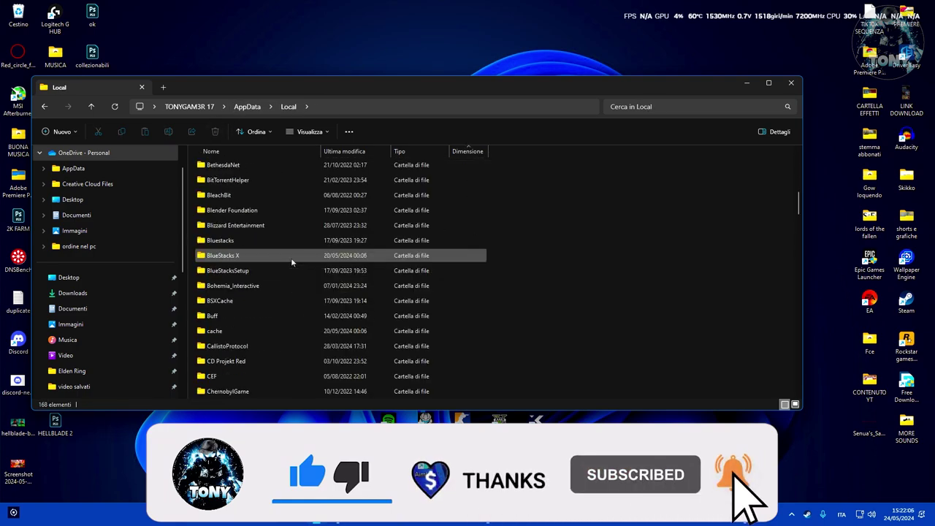
pyautogui.scroll(-20, 292, 260)
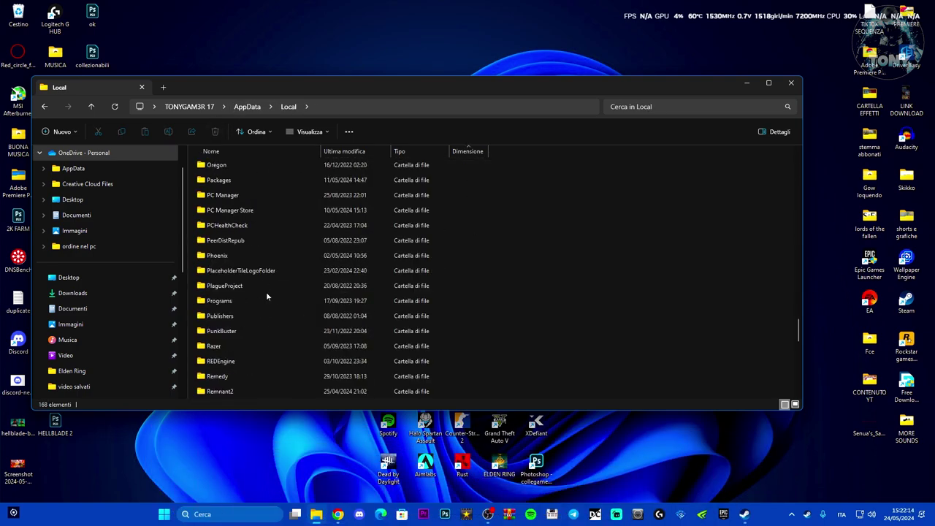
pyautogui.scroll(-5, 265, 292)
pyautogui.scroll(10, 266, 291)
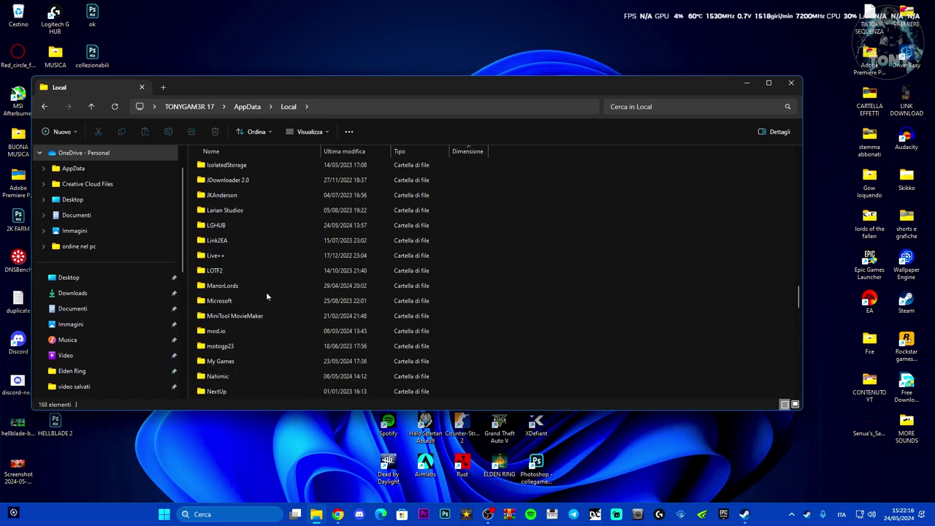
pyautogui.click(790, 83)
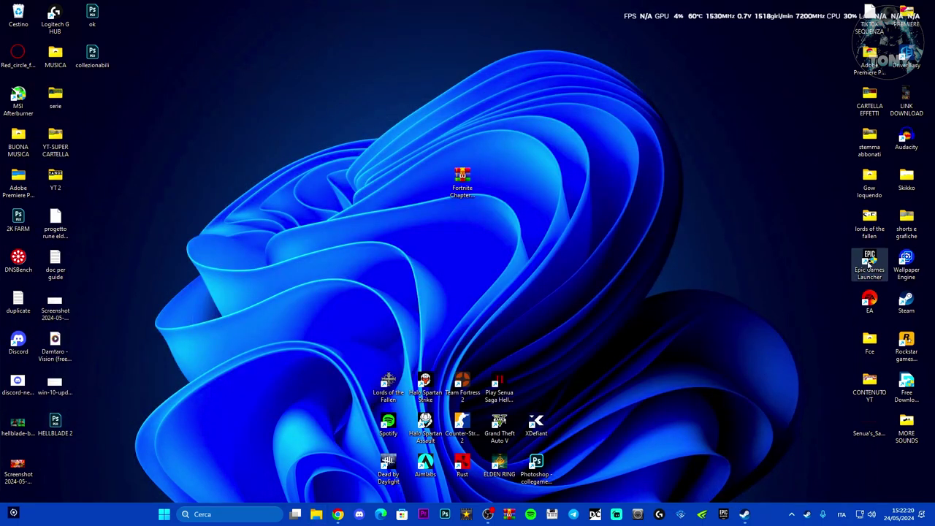
# Run the Epic Games Launcher as administrator from its desktop shortcut and open the Libreria page, leaving the launcher minimized
pyautogui.moveTo(866, 264); pyautogui.dragTo(612, 265)
pyautogui.rightClick(613, 265)
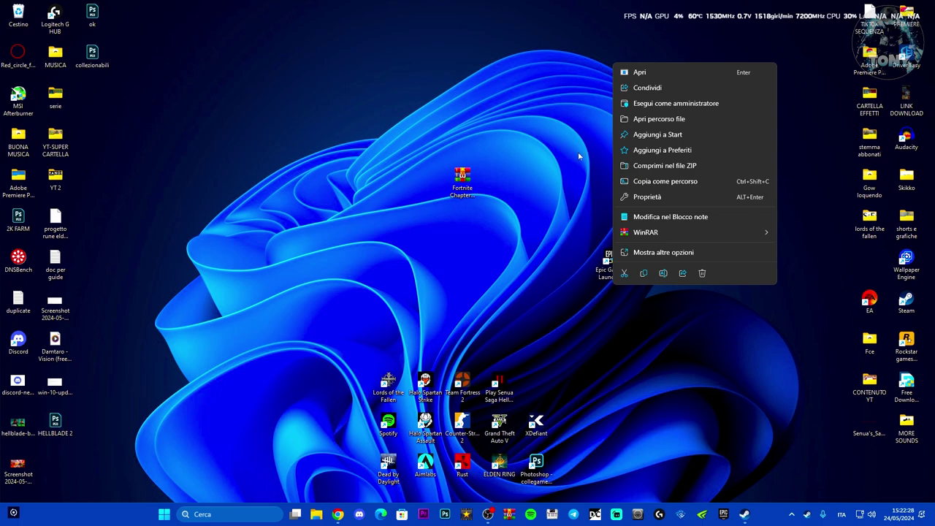
pyautogui.click(636, 105)
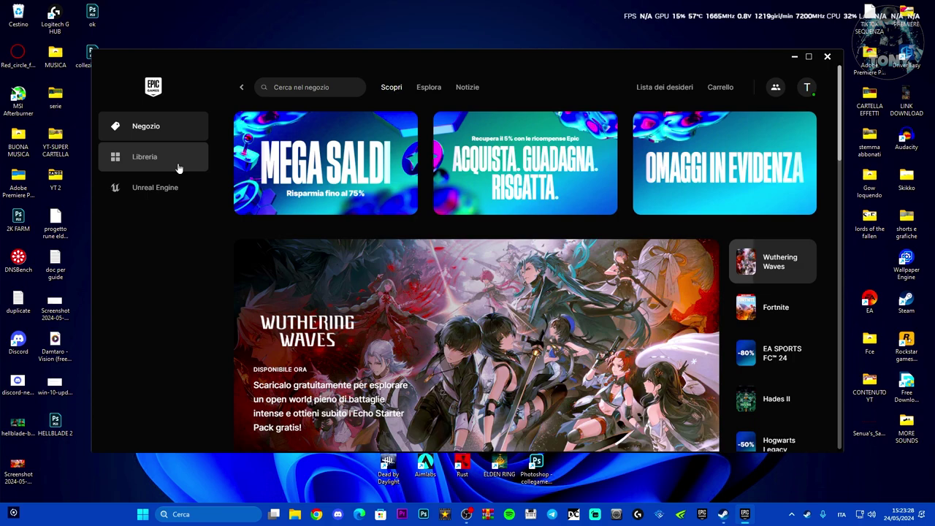
pyautogui.click(179, 168)
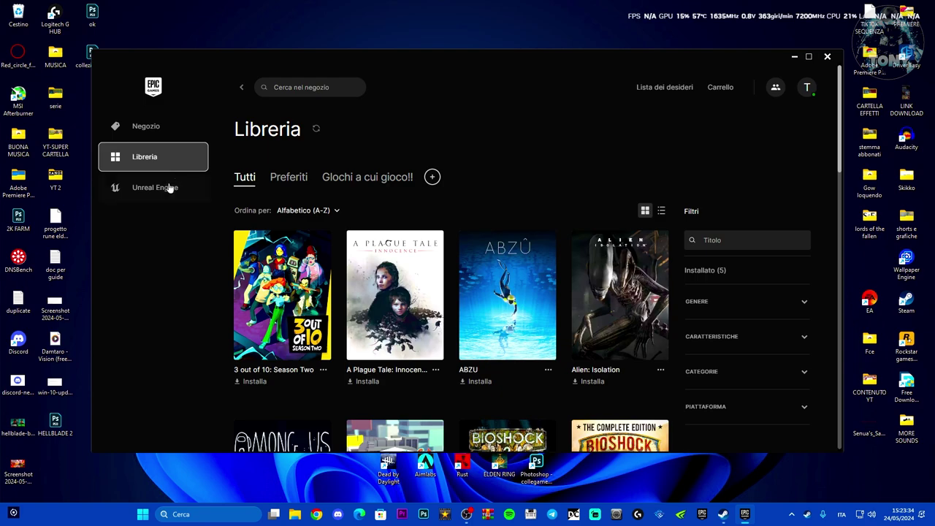
pyautogui.click(794, 56)
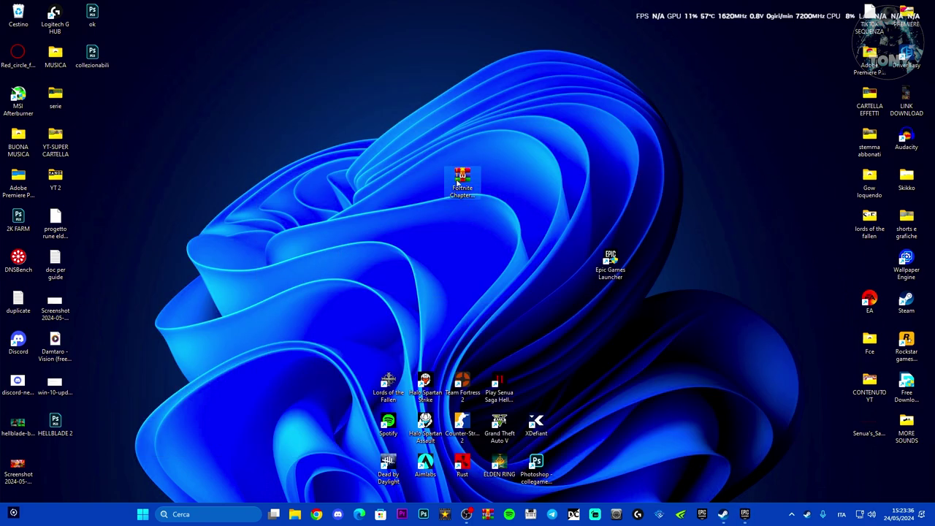
# Extract the Fortnite Chapter 4 Crash Fix Pack archive into a folder of the same name and place it beside the archive on the desktop
pyautogui.moveTo(458, 182); pyautogui.dragTo(309, 265)
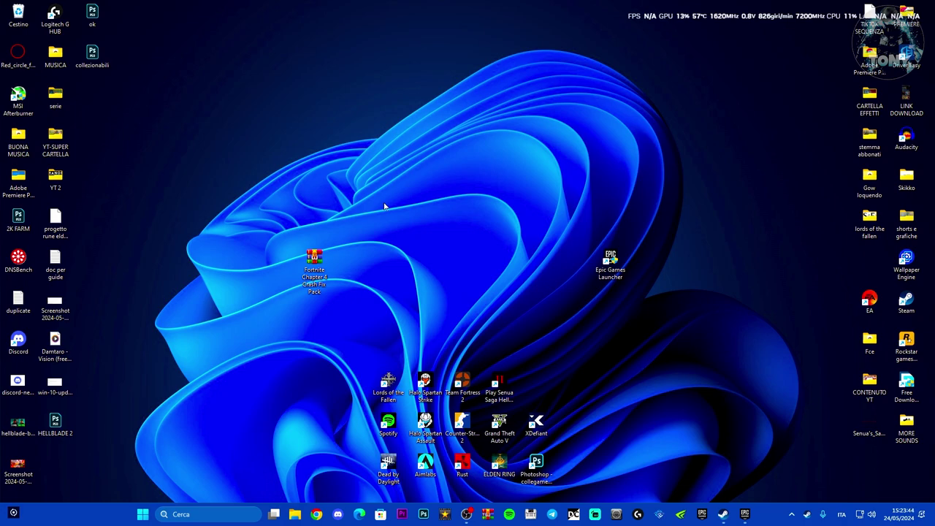
pyautogui.rightClick(315, 262)
pyautogui.moveTo(355, 232)
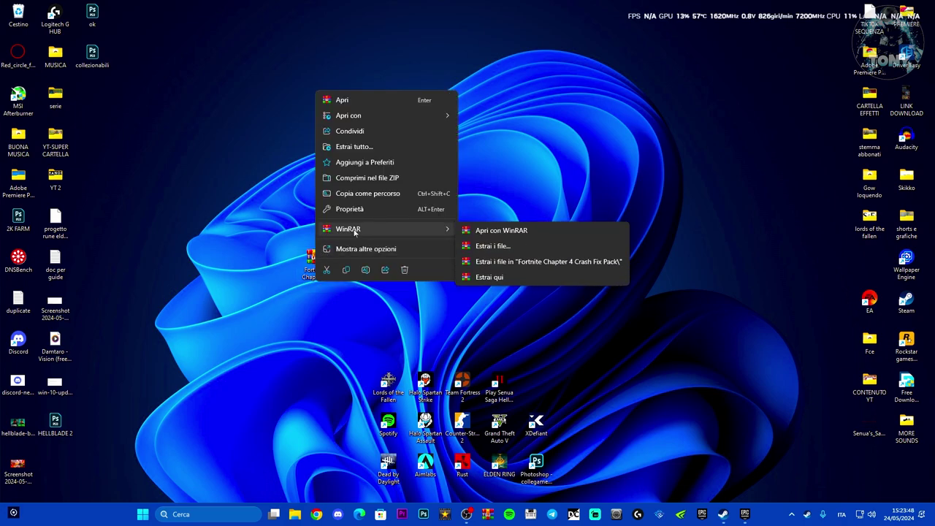
pyautogui.click(521, 262)
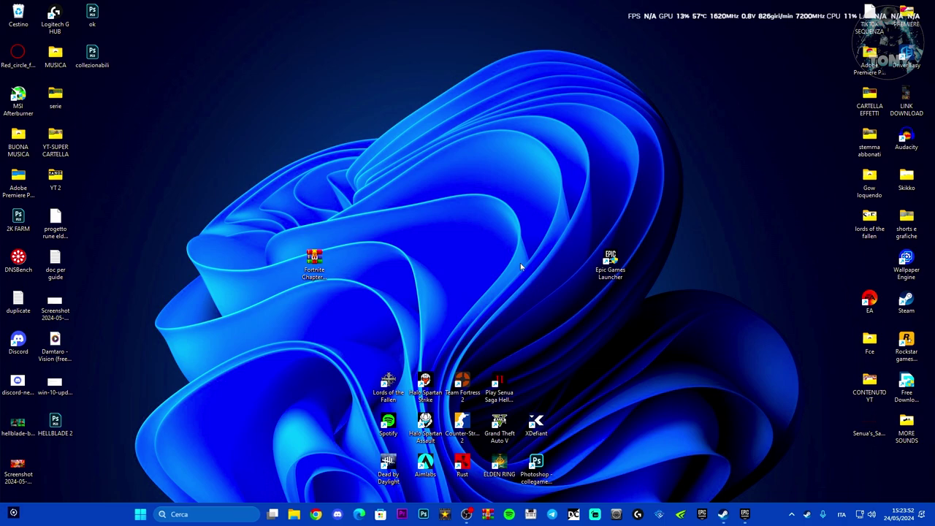
pyautogui.rightClick(521, 267)
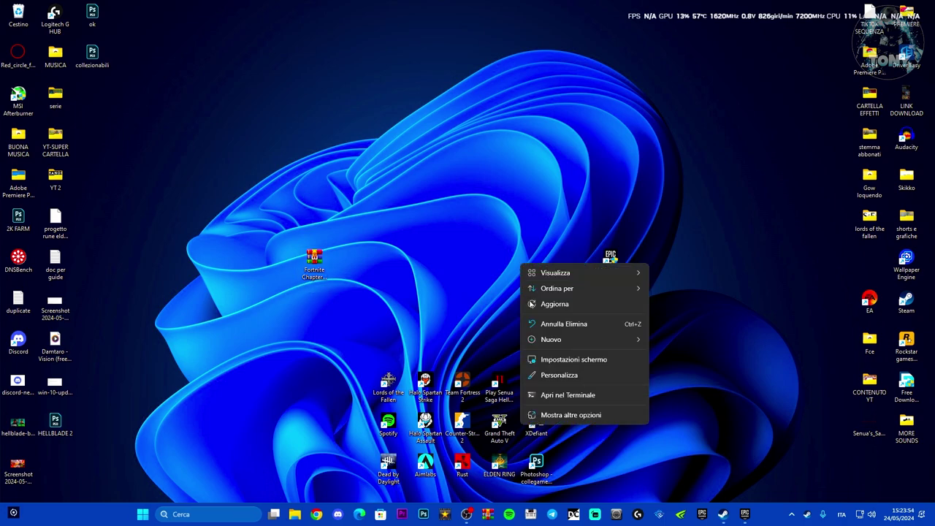
pyautogui.click(560, 302)
pyautogui.moveTo(66, 482); pyautogui.dragTo(345, 276)
# Run the install_all batch file from the extracted pack's Microsoft Runtime c++ SOFTWARE INSTALL folder and close the folder window
pyautogui.doubleClick(353, 261)
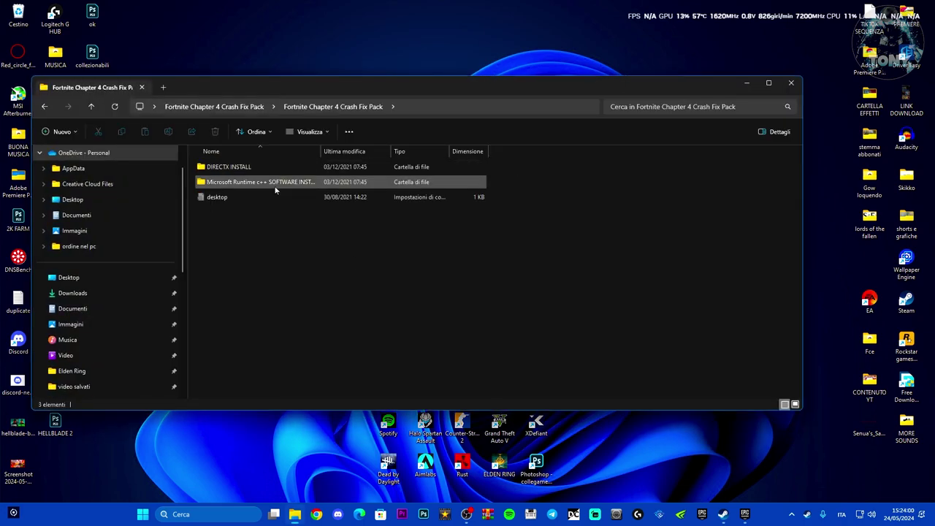
pyautogui.doubleClick(236, 184)
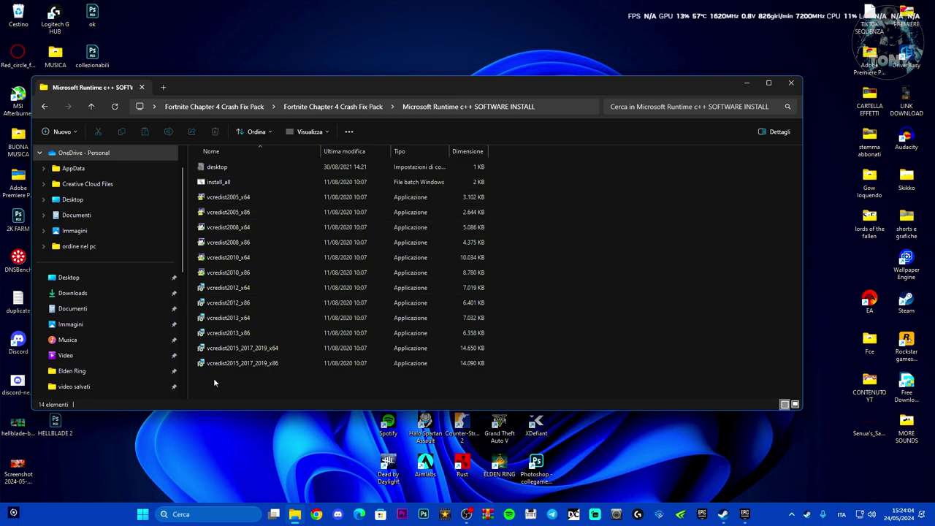
pyautogui.click(289, 184)
pyautogui.doubleClick(289, 186)
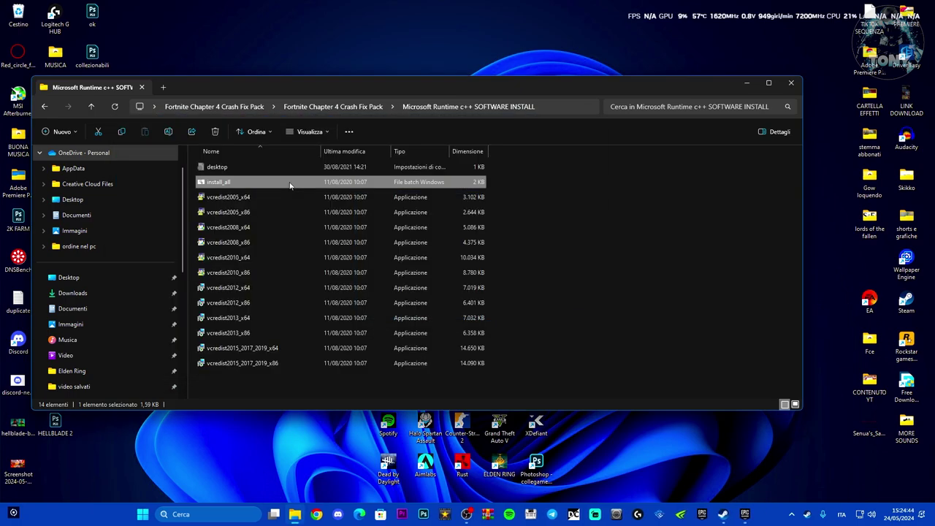
pyautogui.click(791, 83)
pyautogui.click(143, 514)
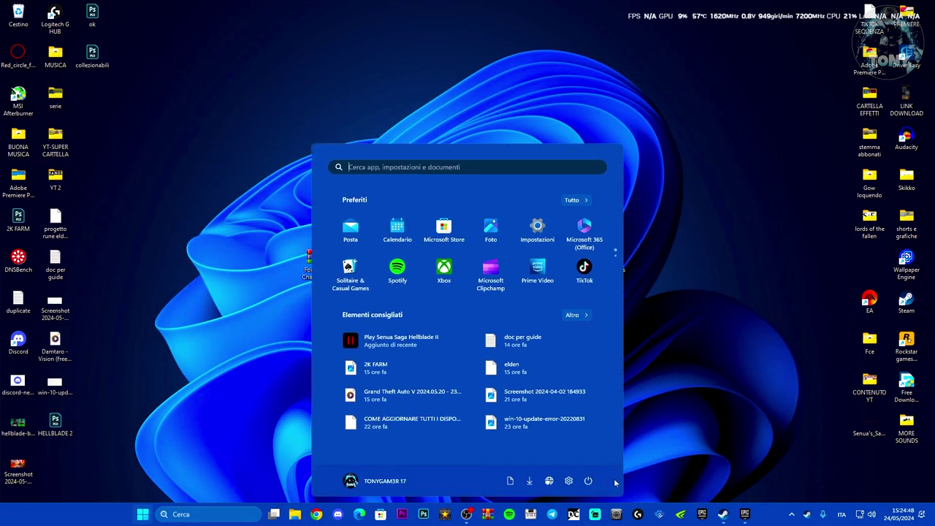
pyautogui.click(660, 426)
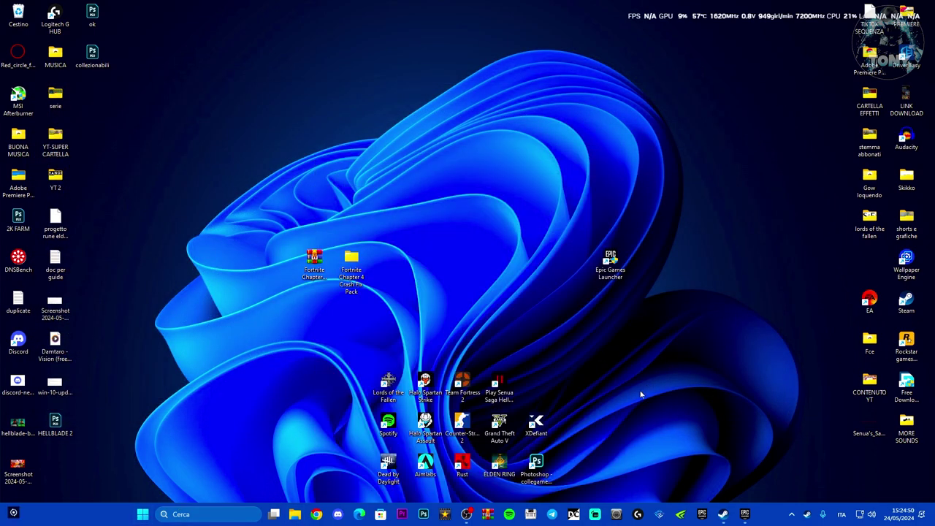
# Switch to the Epic Games Launcher and open Fortnite's installation folder through its management options
pyautogui.click(745, 514)
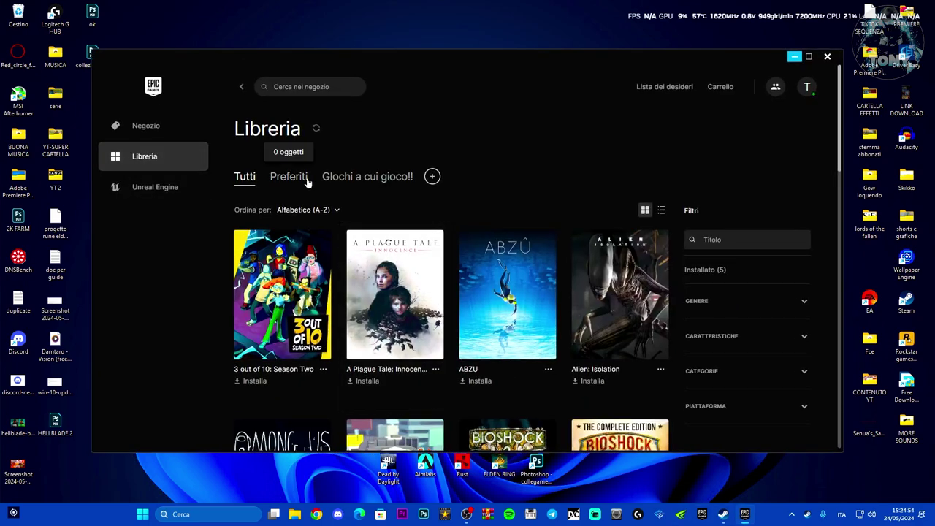
pyautogui.click(367, 176)
pyautogui.scroll(-3, 431, 234)
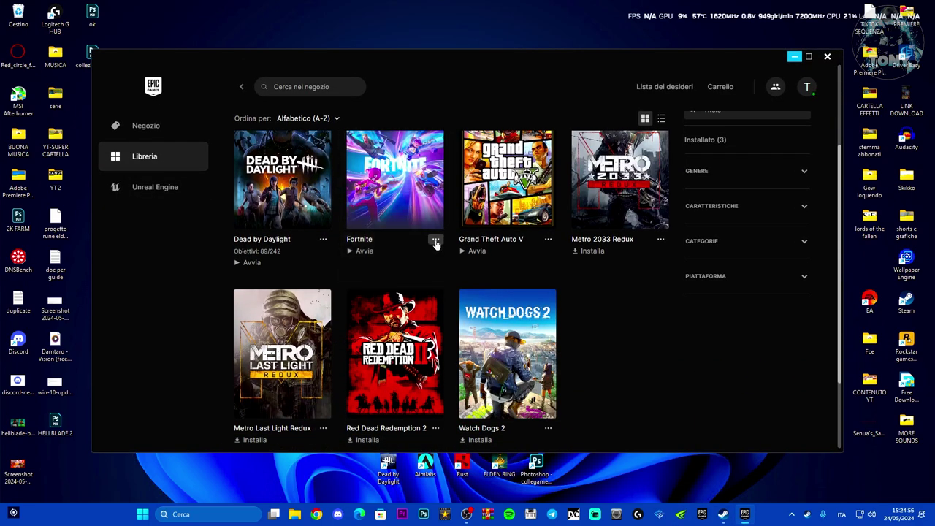
pyautogui.click(436, 241)
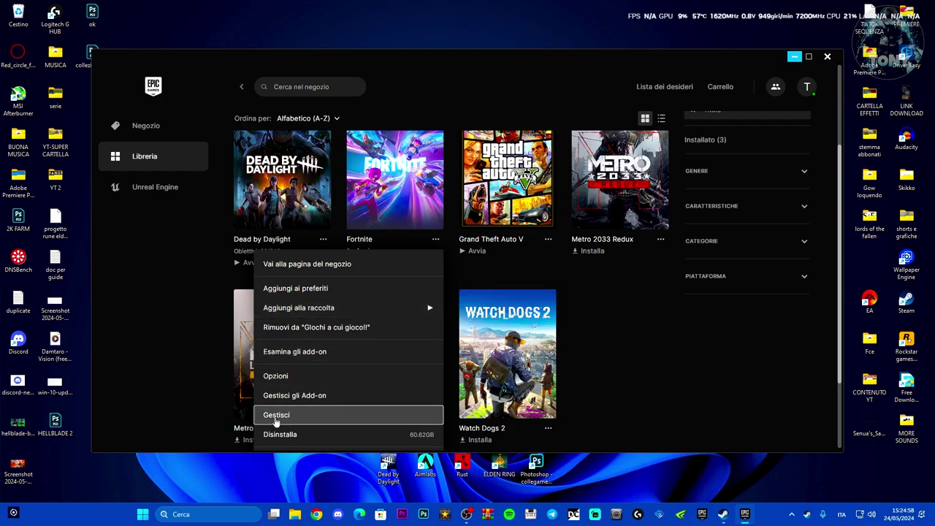
pyautogui.click(299, 415)
pyautogui.click(539, 293)
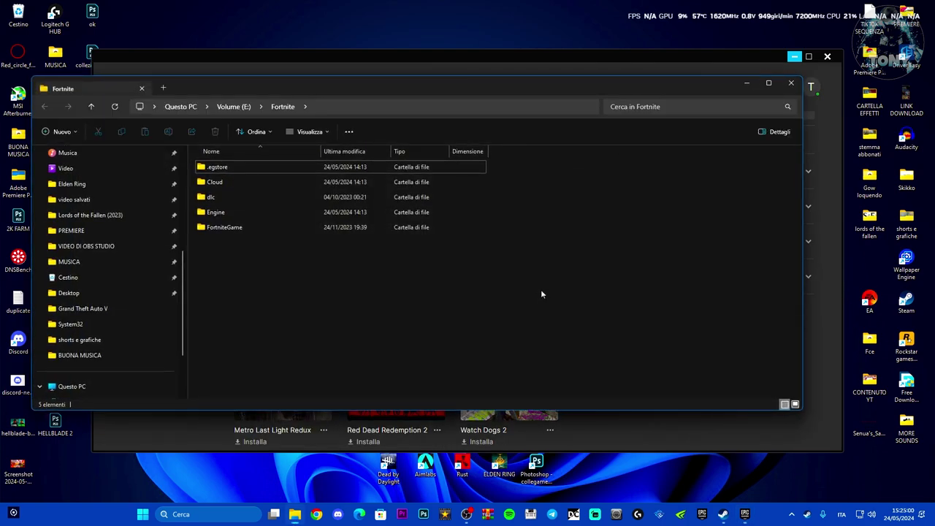
# Run FortniteLauncher as administrator from the FortniteGame\Binaries\Win64 folder
pyautogui.doubleClick(267, 227)
pyautogui.doubleClick(249, 167)
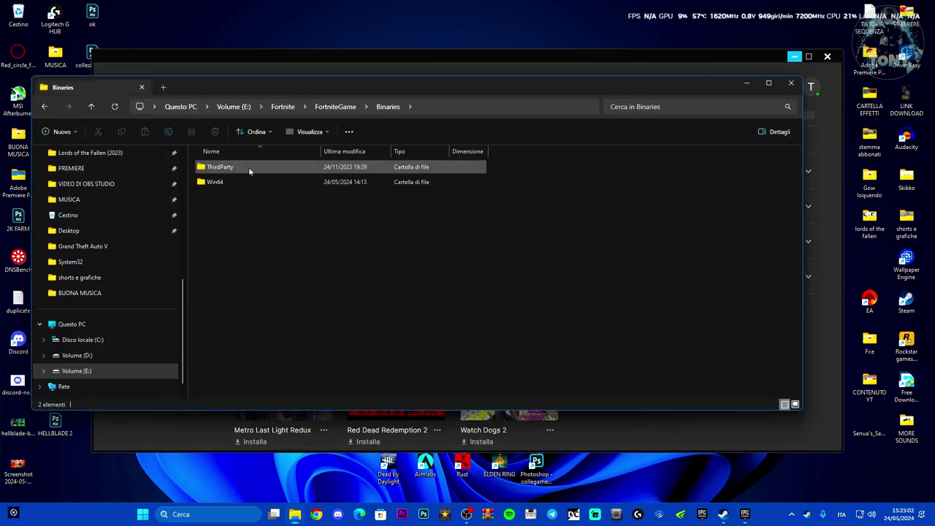
pyautogui.doubleClick(254, 181)
pyautogui.scroll(-15, 299, 270)
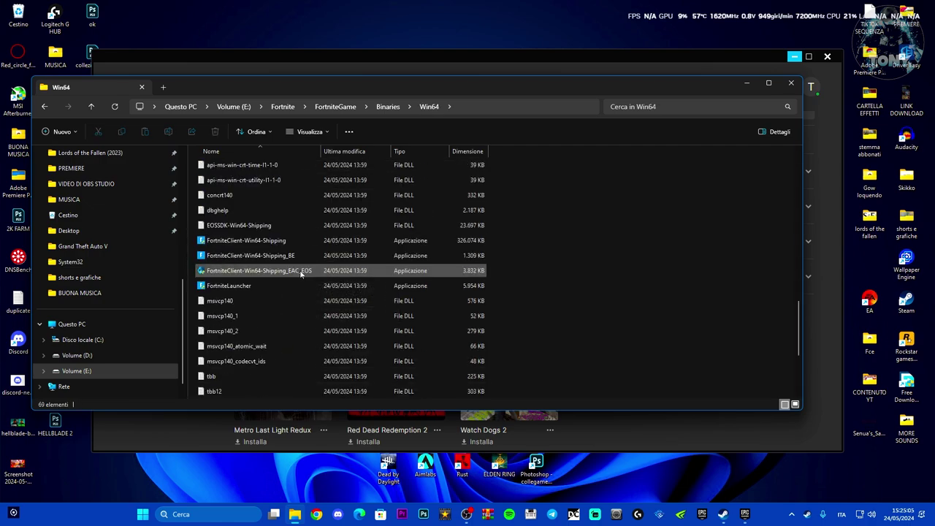
pyautogui.click(249, 289)
pyautogui.rightClick(256, 292)
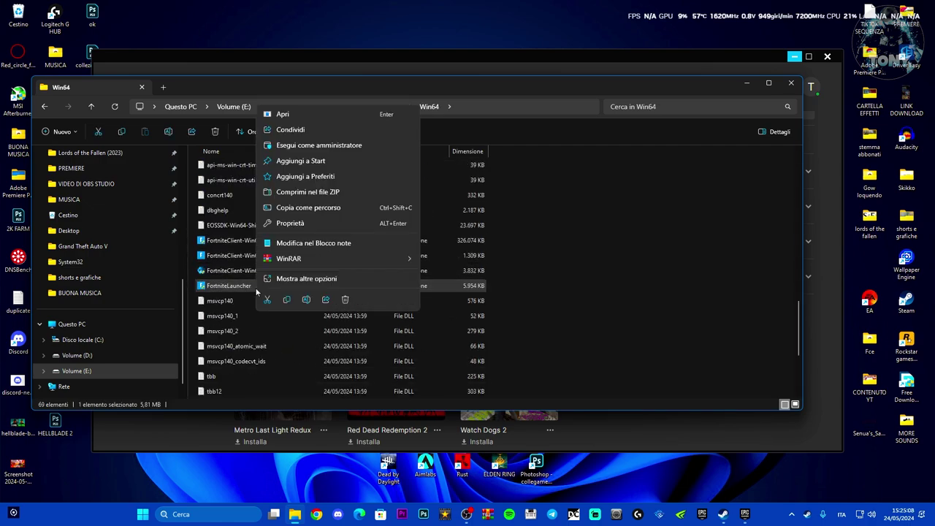
pyautogui.click(303, 147)
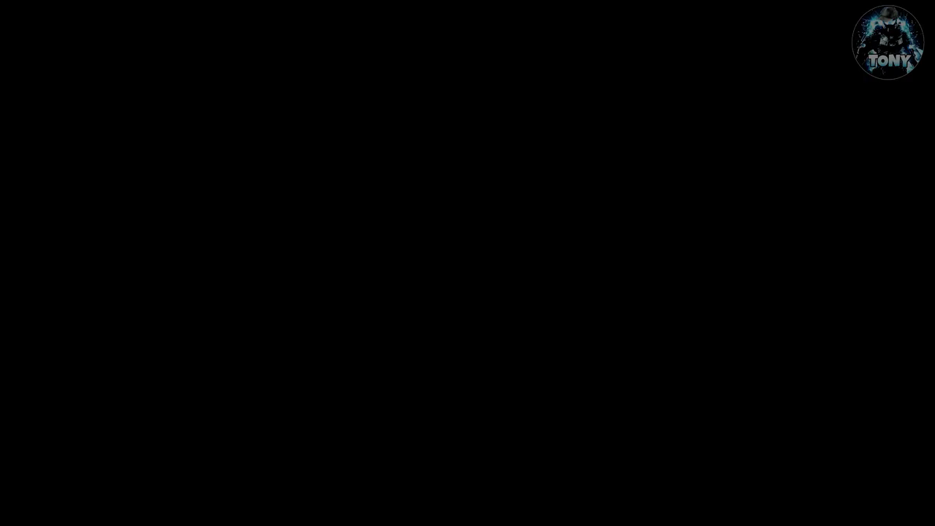